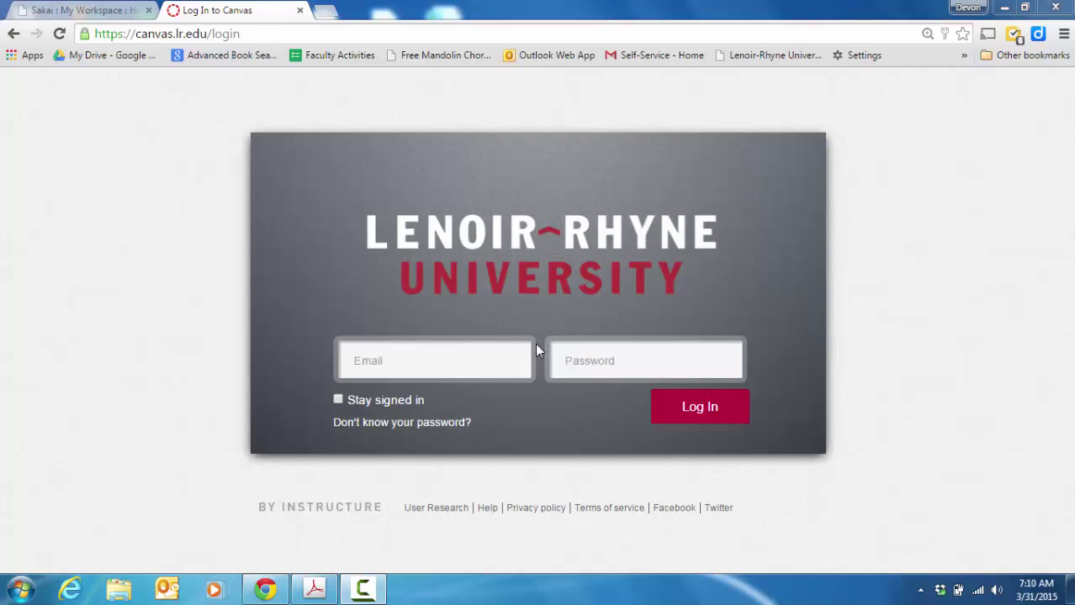
Step: Switch to the Sakai tab and open the LR_ENG 131H 10 FA13 site from the top bar
click(123, 12)
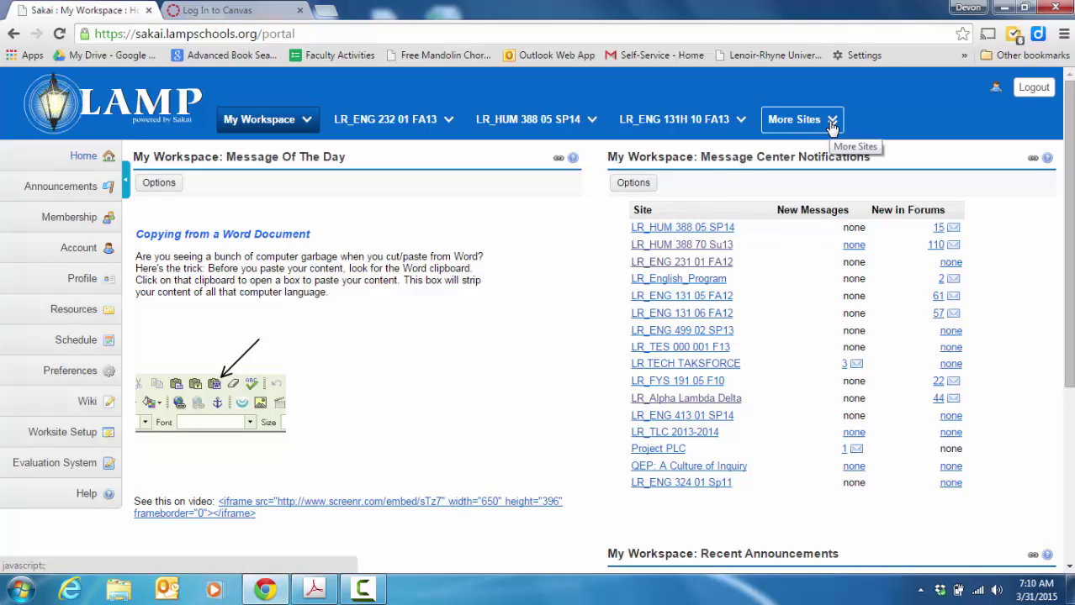
click(660, 124)
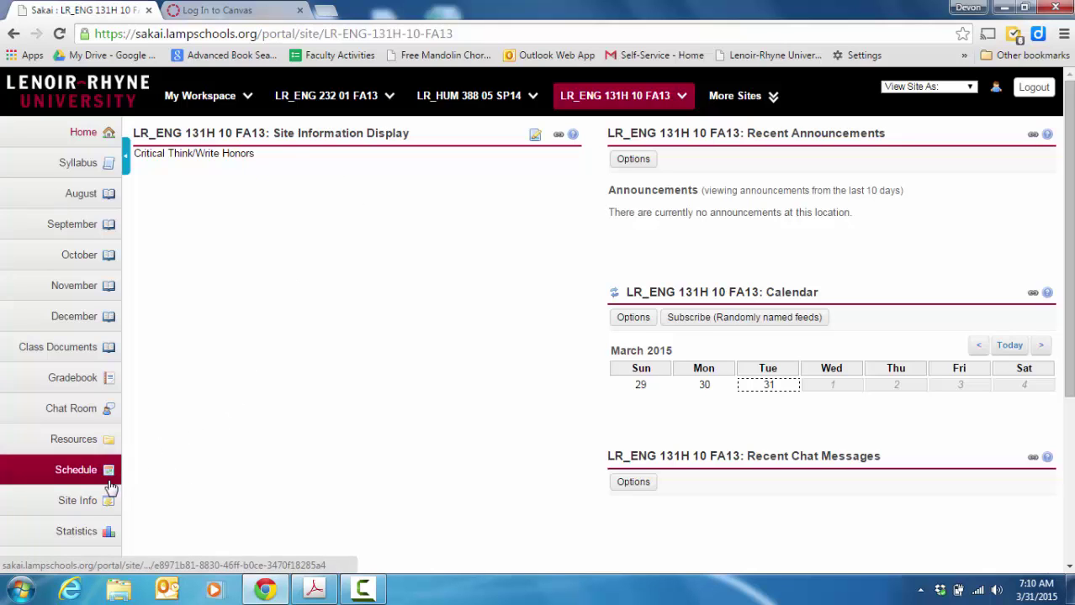
Step: Add the Lessons tool in Site Info's Edit Tools, keeping the default title Lessons
click(84, 502)
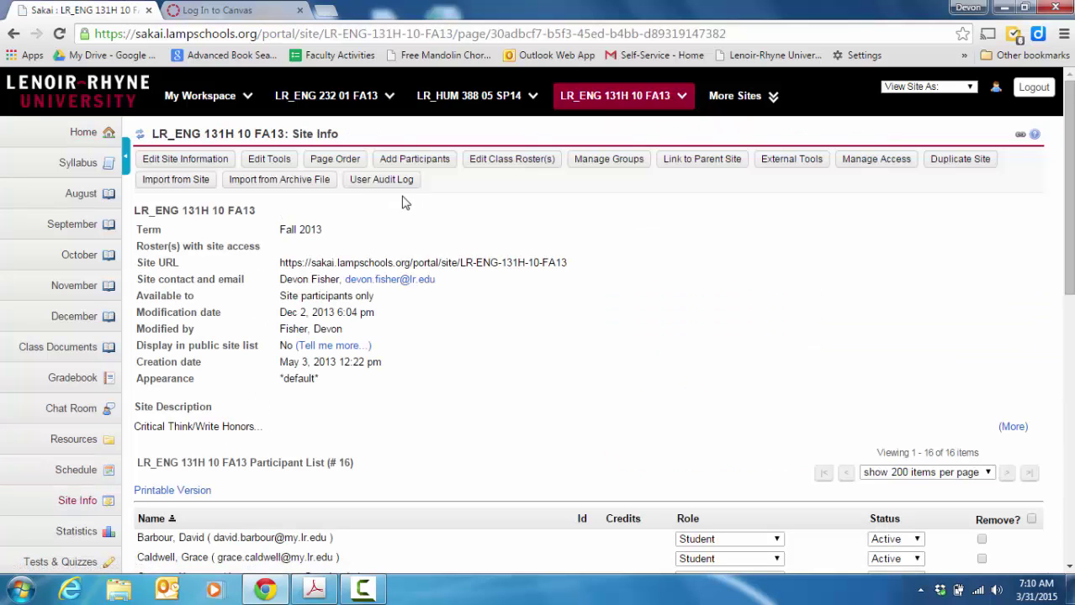
click(269, 159)
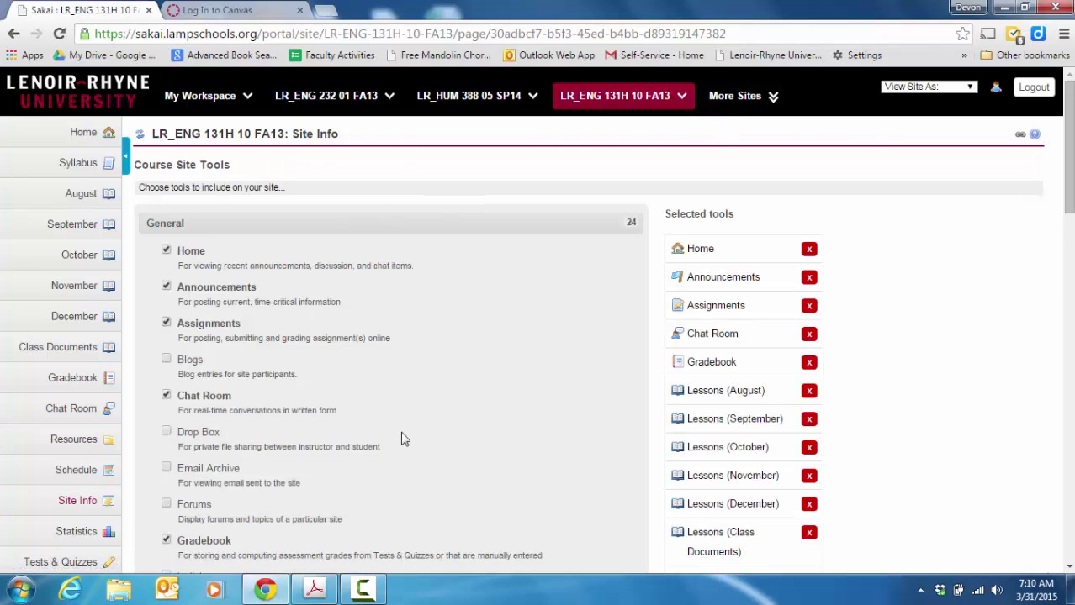
drag(1068, 208, 1073, 298)
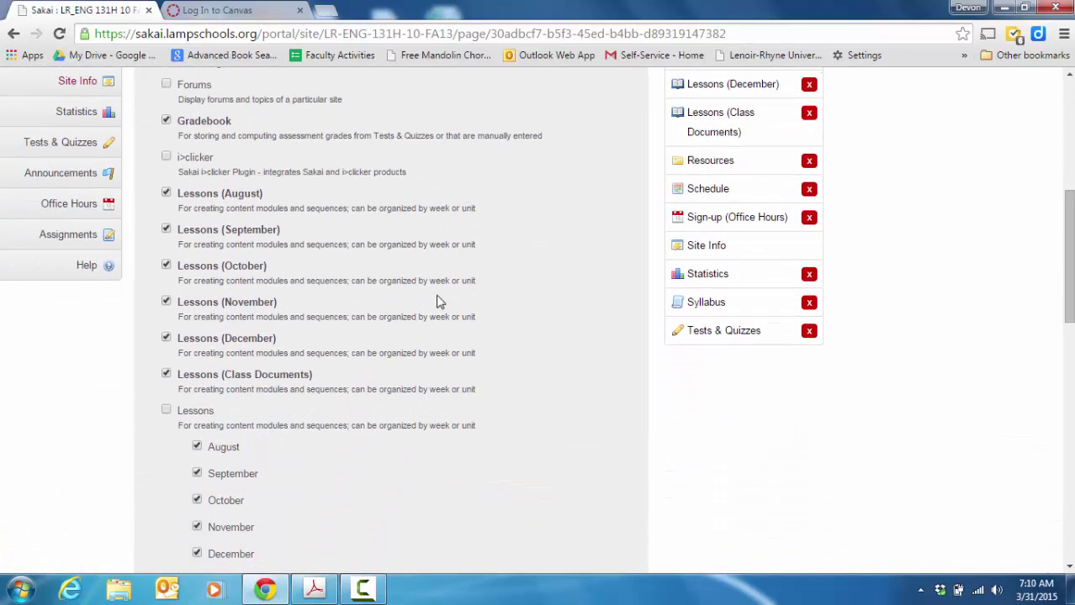
click(166, 412)
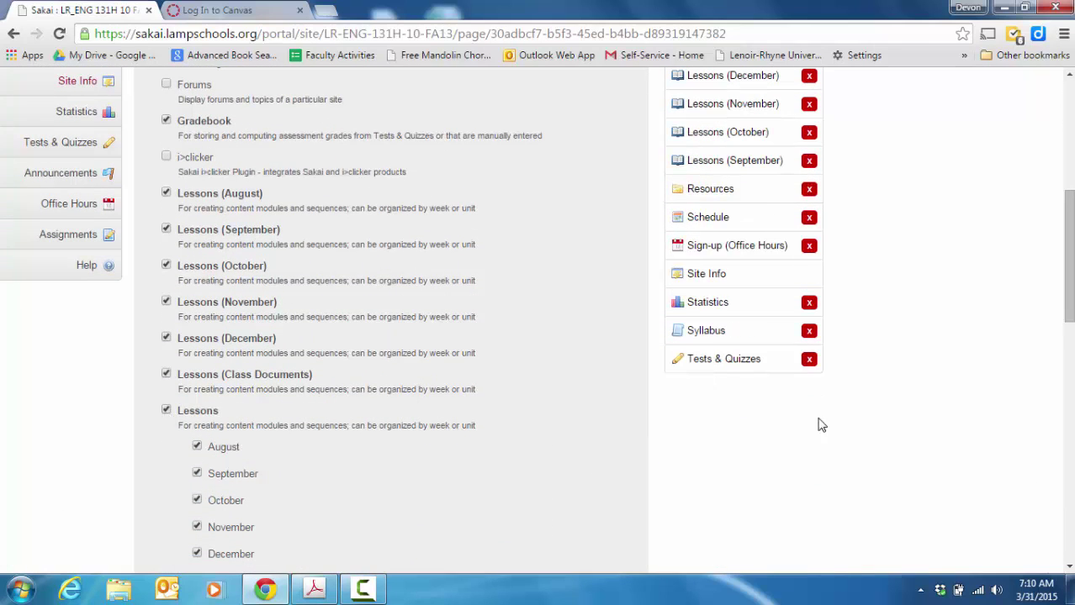
drag(1070, 277, 1064, 538)
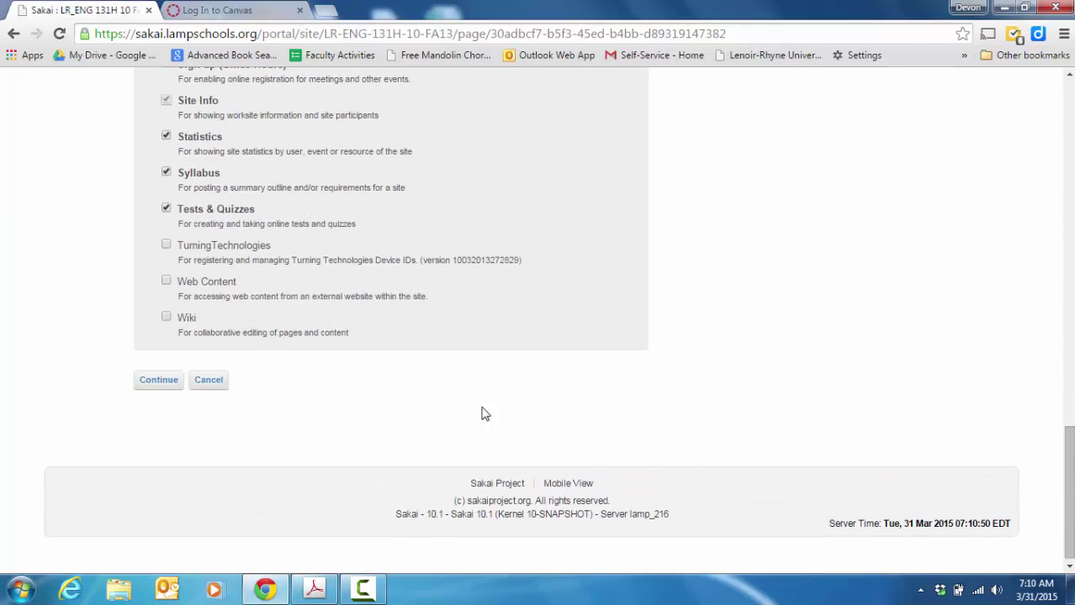
click(158, 384)
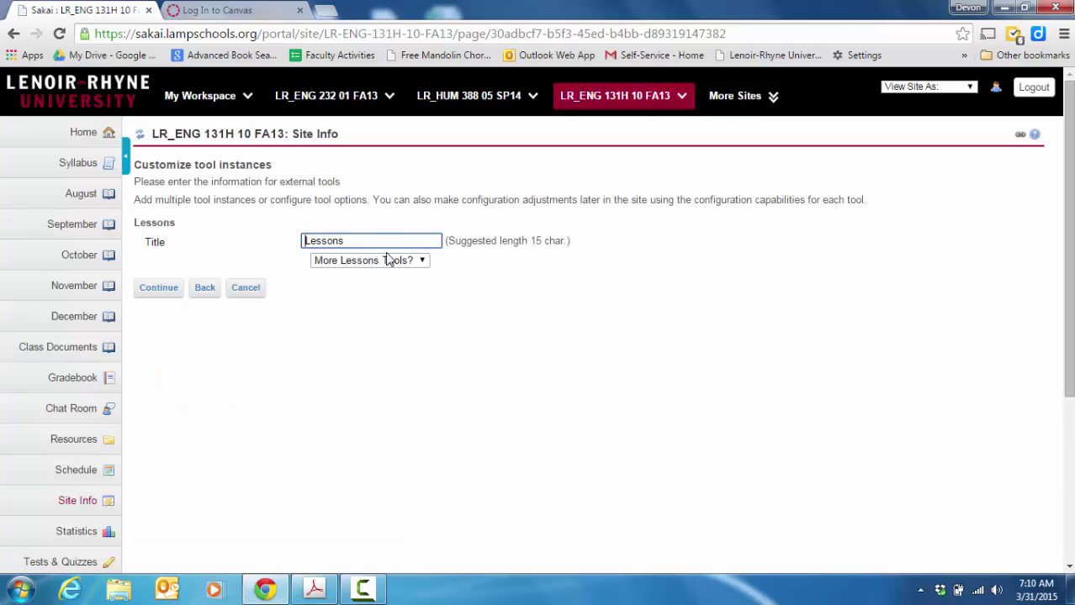
click(161, 289)
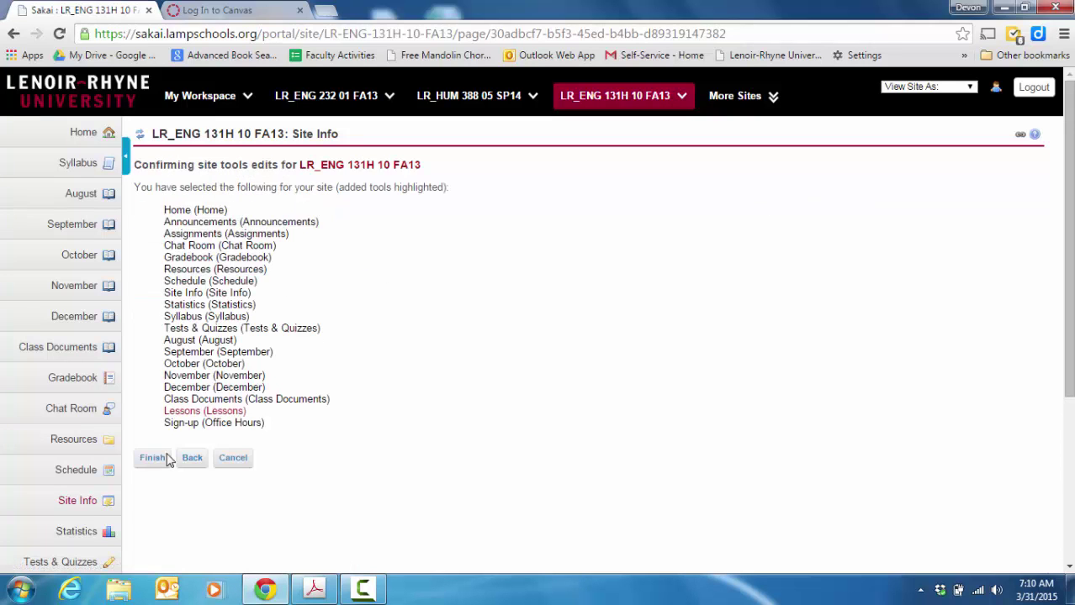
click(152, 459)
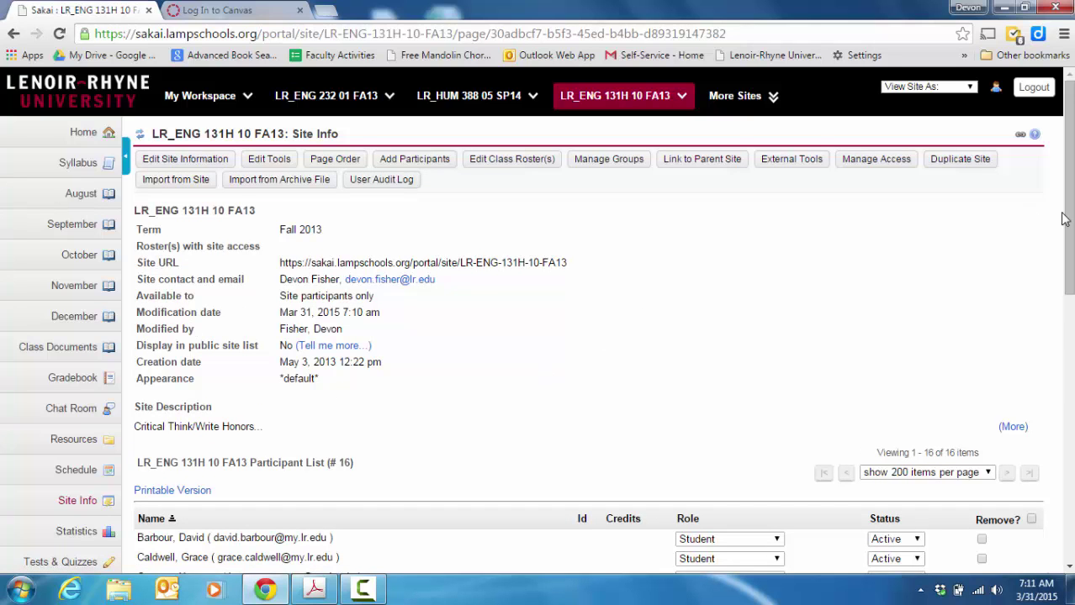
Step: Scroll the left navigation and open the new Lessons page
drag(1064, 219, 1064, 312)
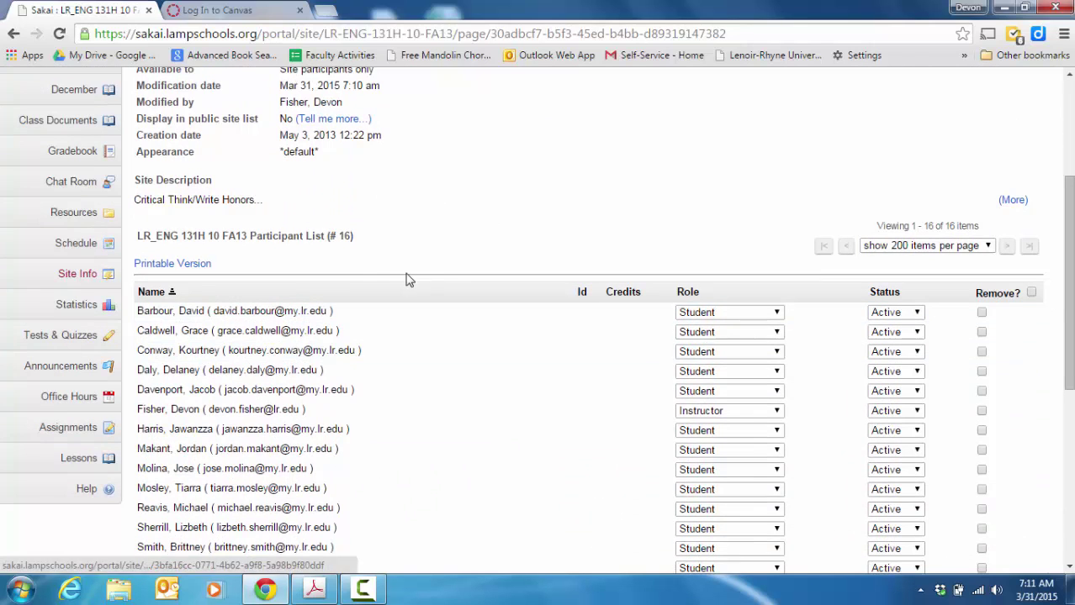
click(83, 460)
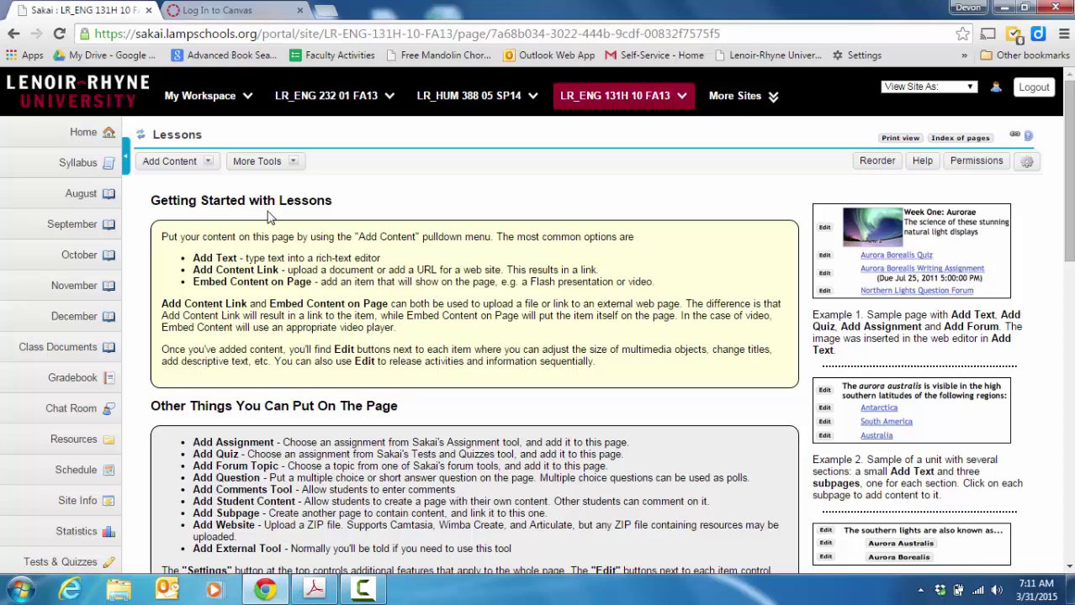
Step: Export and download the course as Common Cartridge 1.3, including all question pools
click(294, 162)
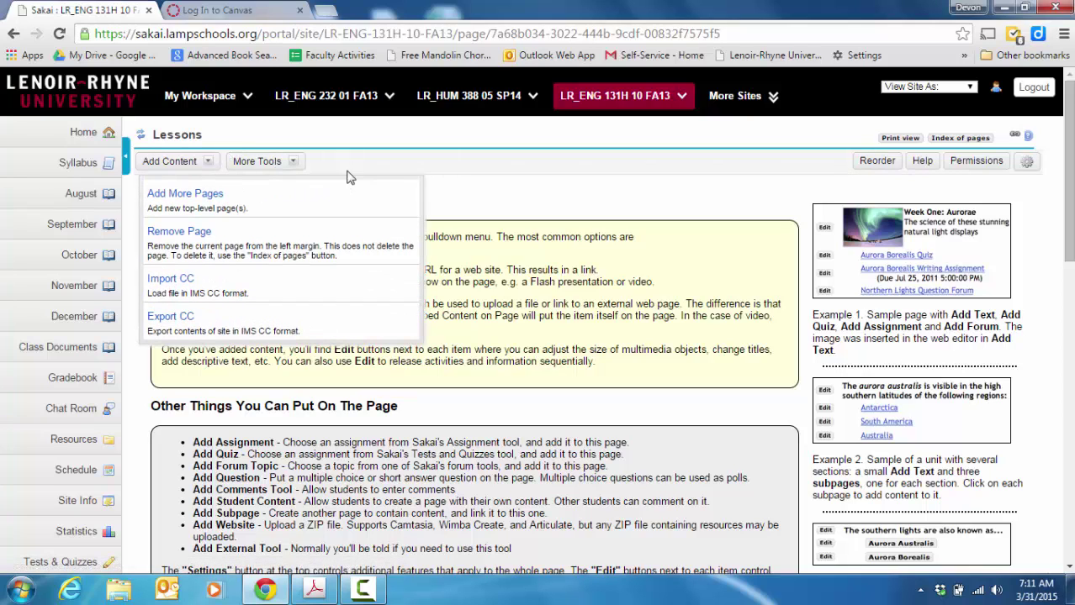
click(256, 160)
click(278, 162)
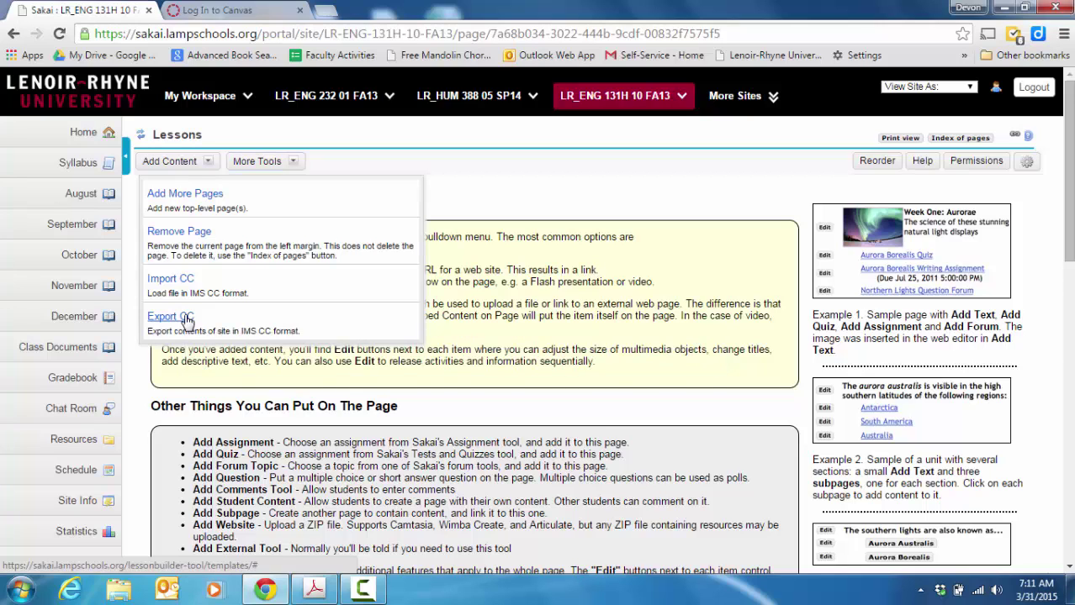
click(188, 319)
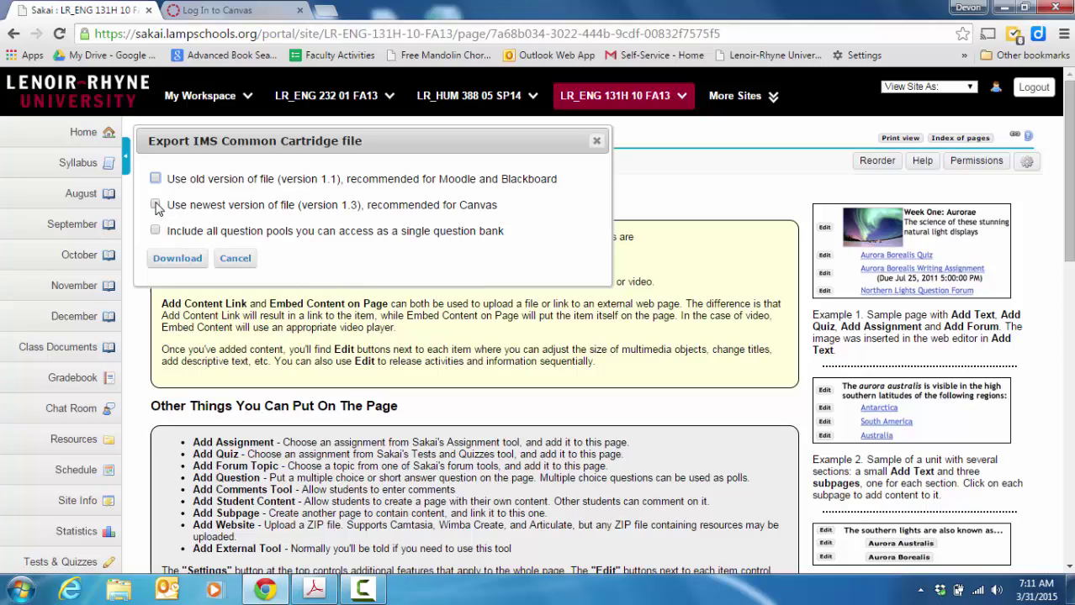
click(156, 206)
click(179, 260)
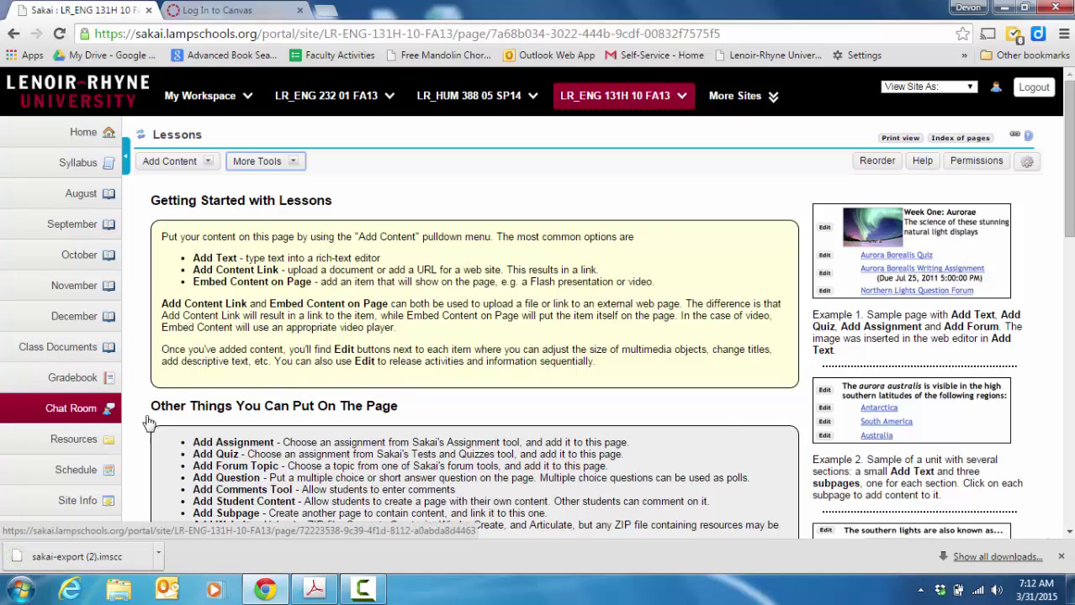
scroll(144, 210, down, 3)
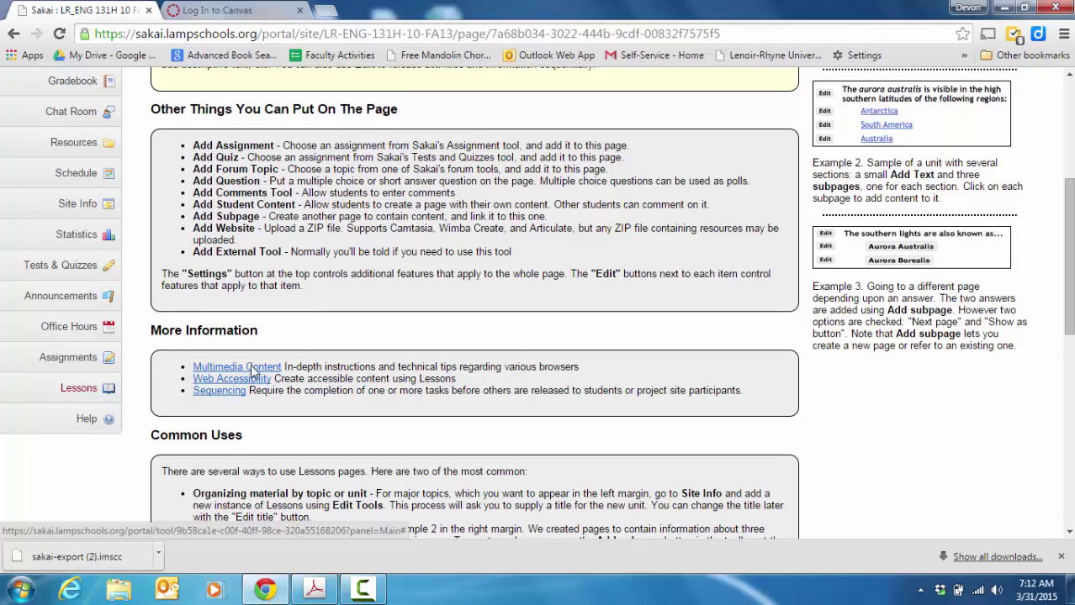
click(158, 553)
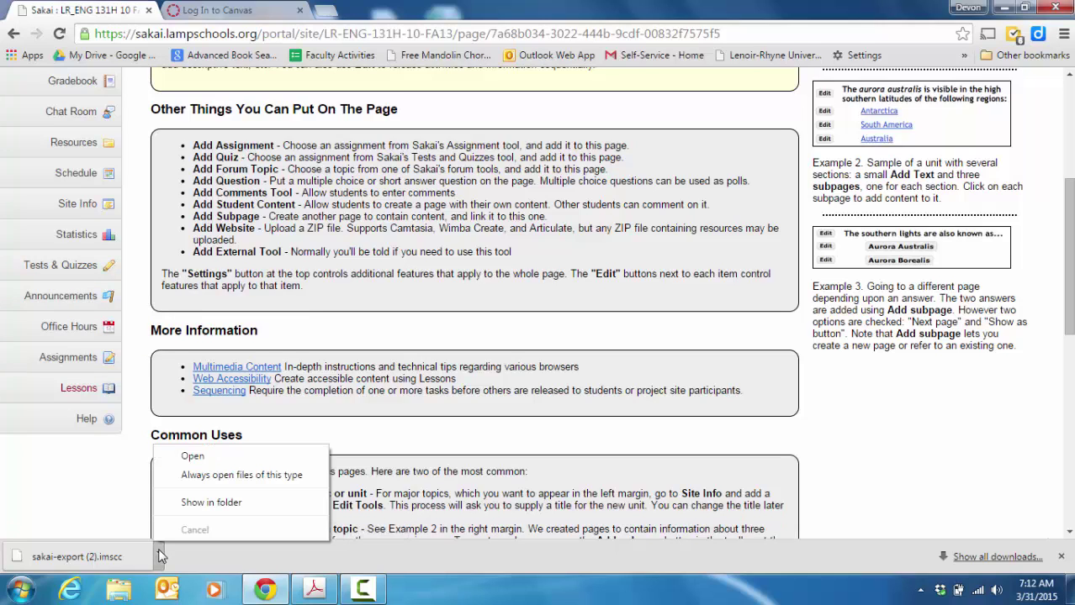
click(159, 551)
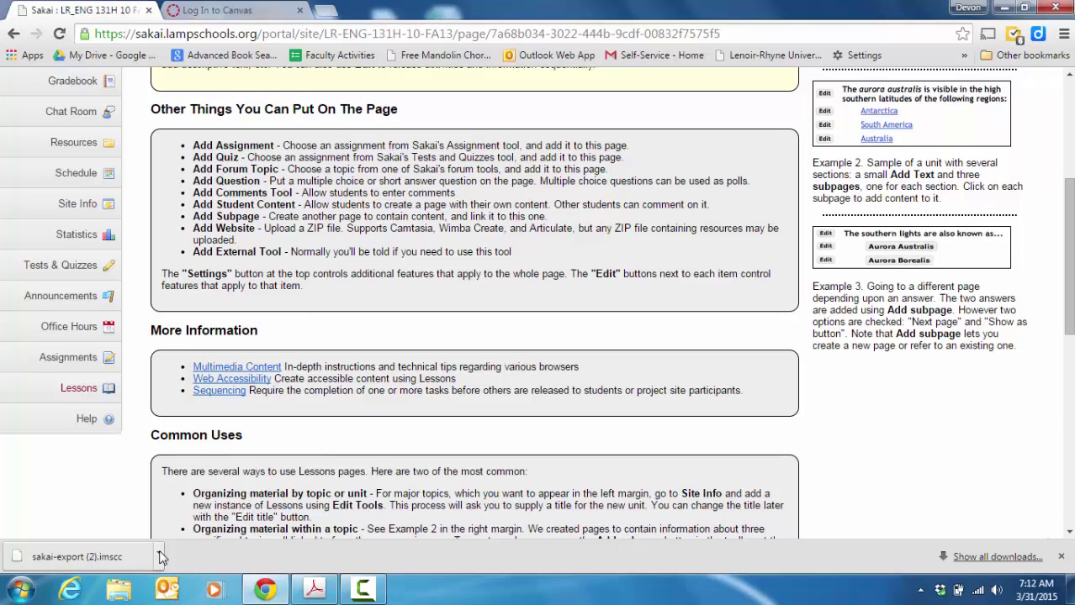
click(159, 555)
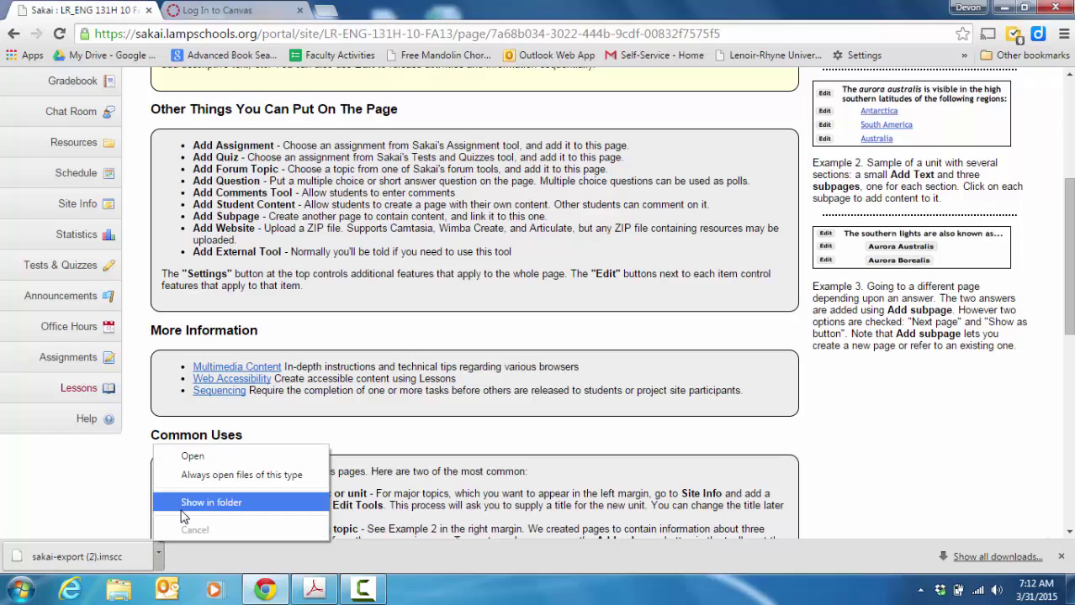
click(159, 552)
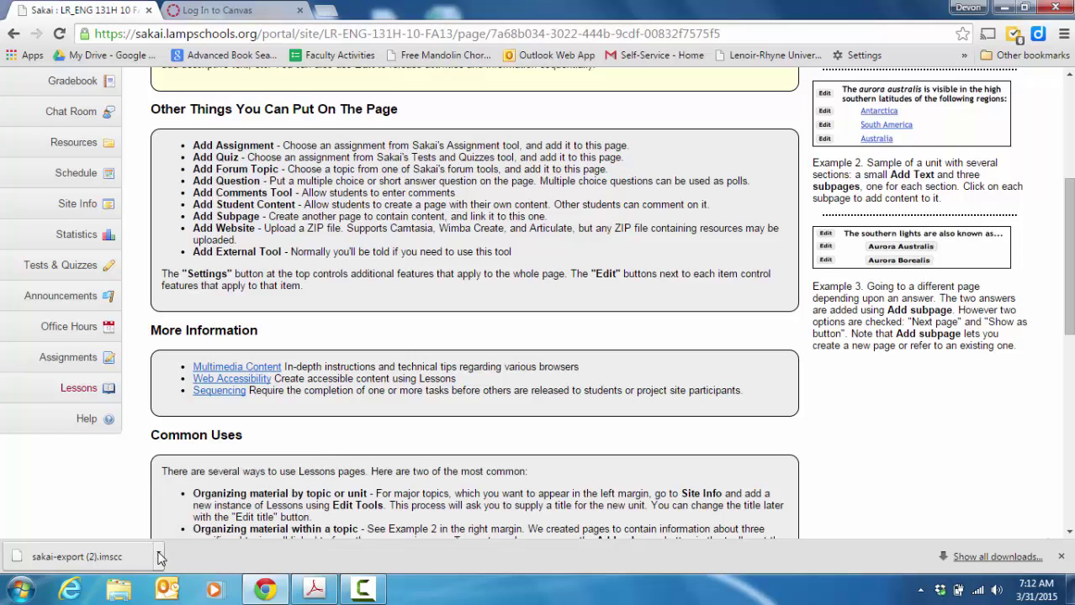
click(159, 552)
Step: Copy the downloaded sakai-export (2).imscc file from its download folder
click(191, 504)
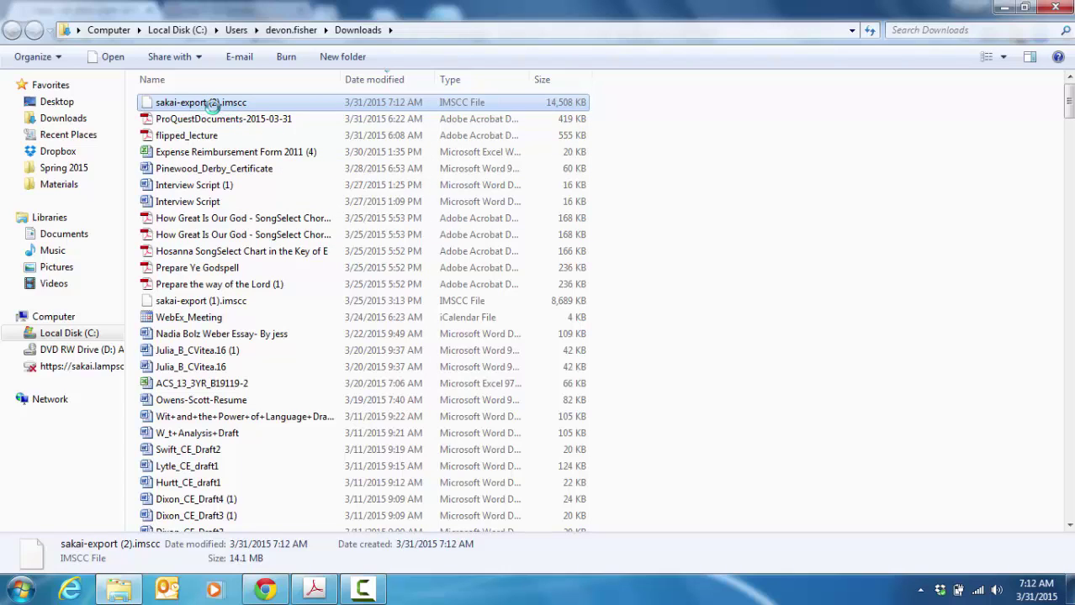
right_click(218, 109)
click(256, 255)
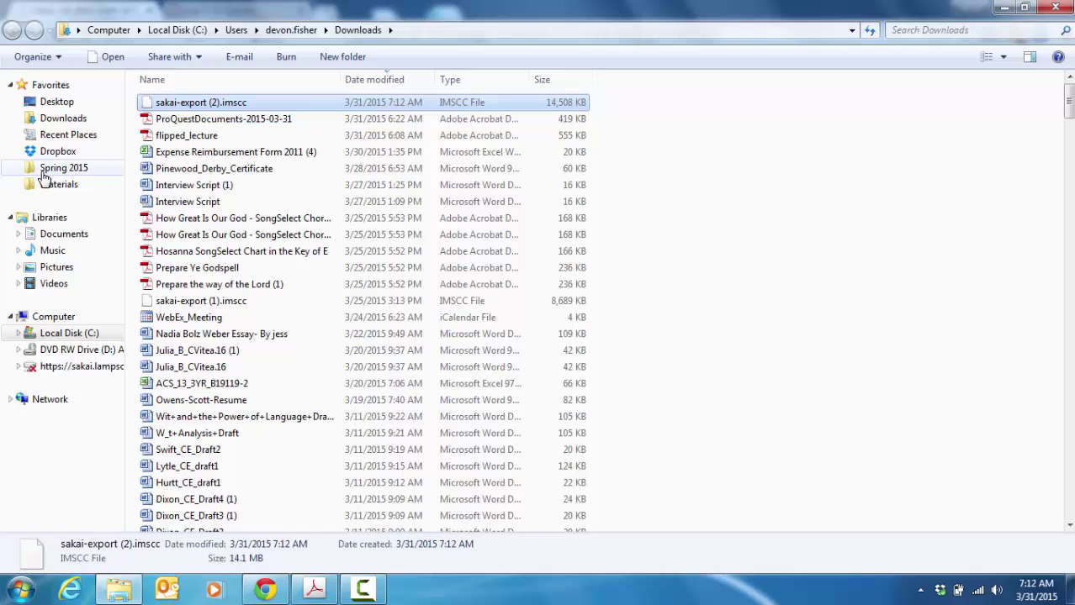
Step: Navigate through the user folder and Desktop into the Canvas folder
click(50, 102)
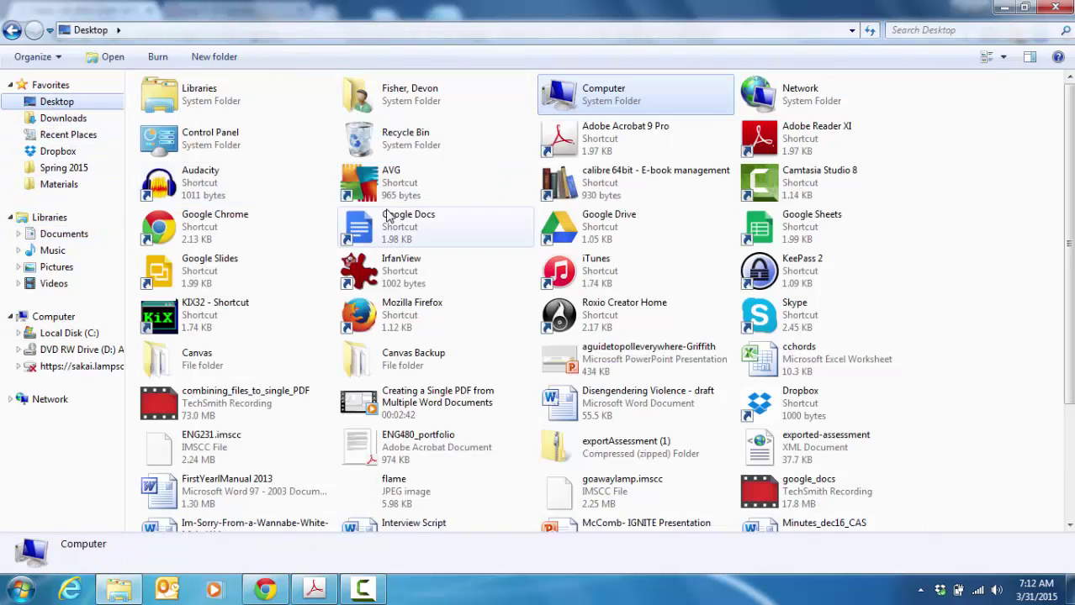
double_click(371, 105)
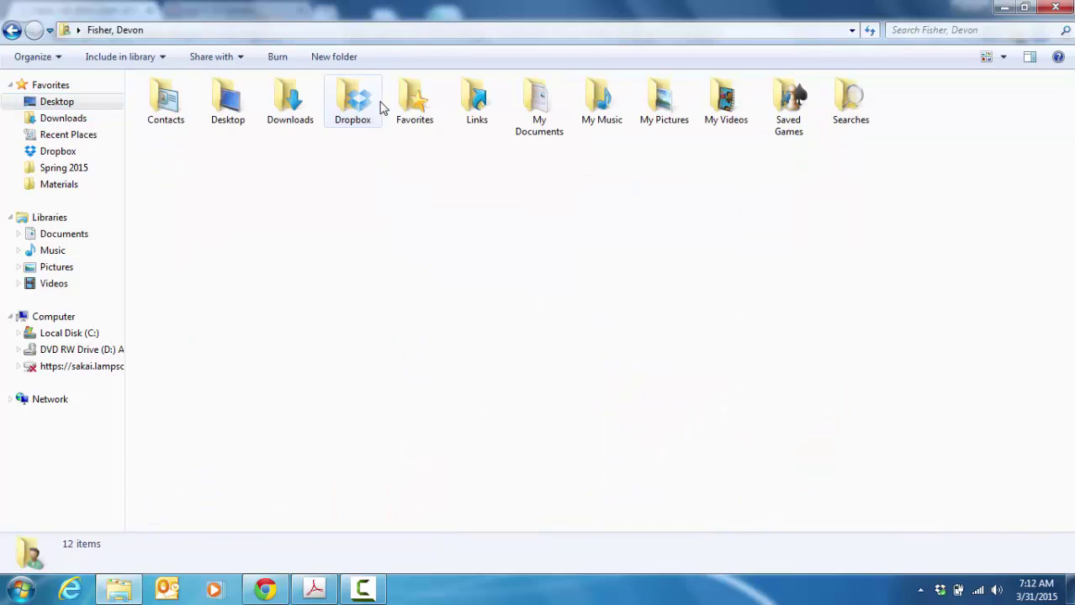
double_click(234, 113)
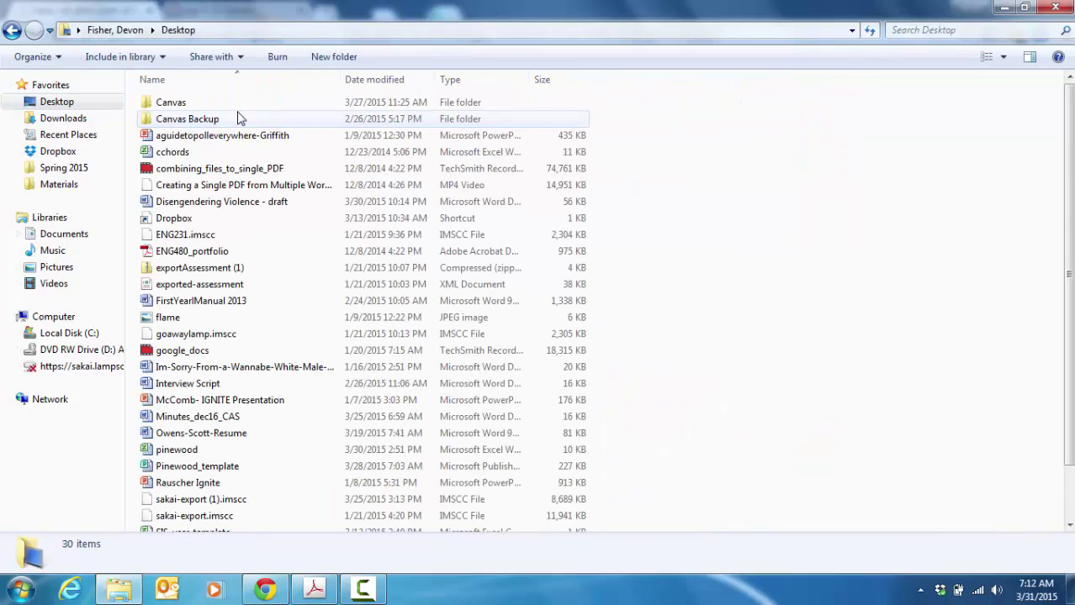
double_click(172, 103)
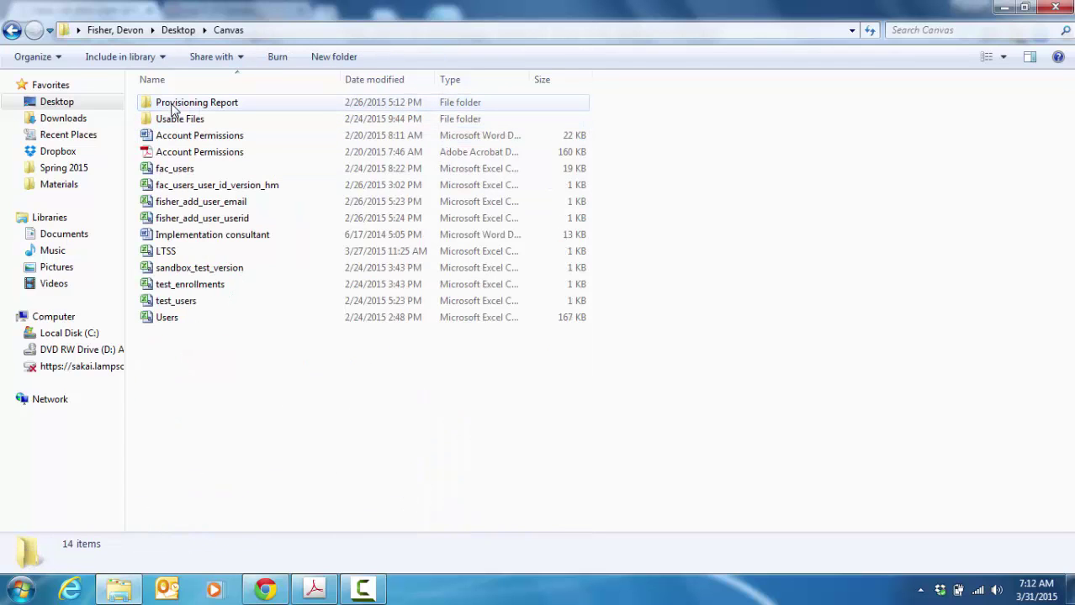
Step: Create a new folder named 'Archived Courses from LAMP' inside Canvas
right_click(214, 376)
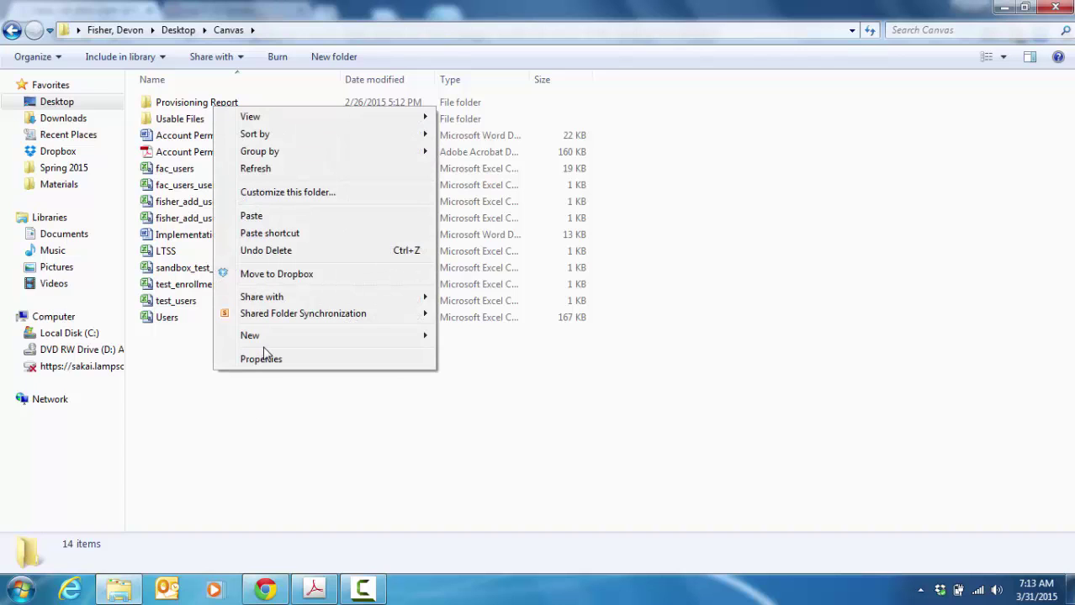
click(428, 333)
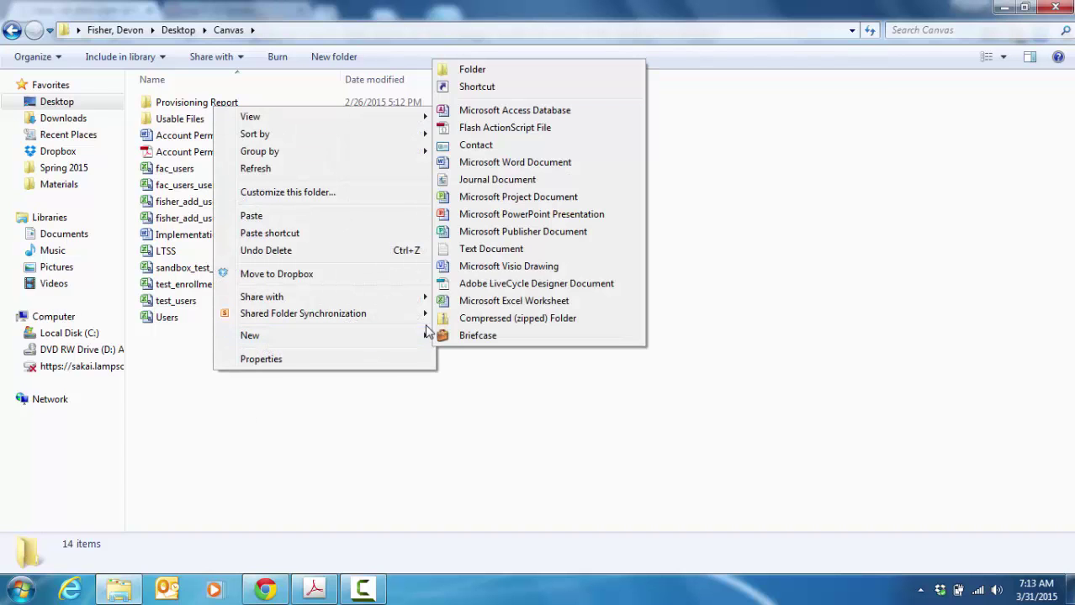
click(475, 69)
text(Arch)
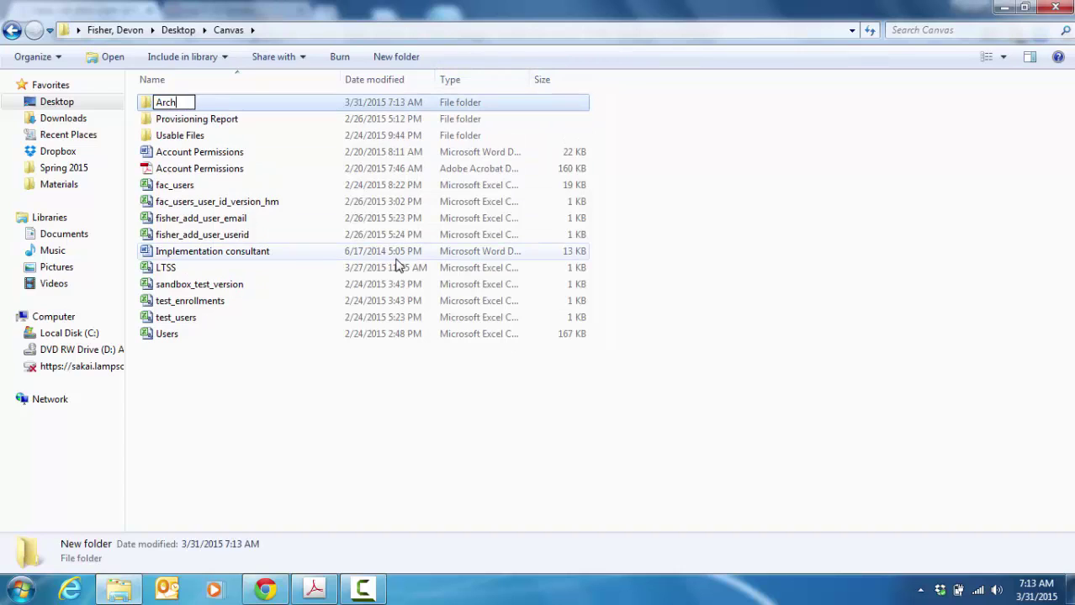
text(ived Courses)
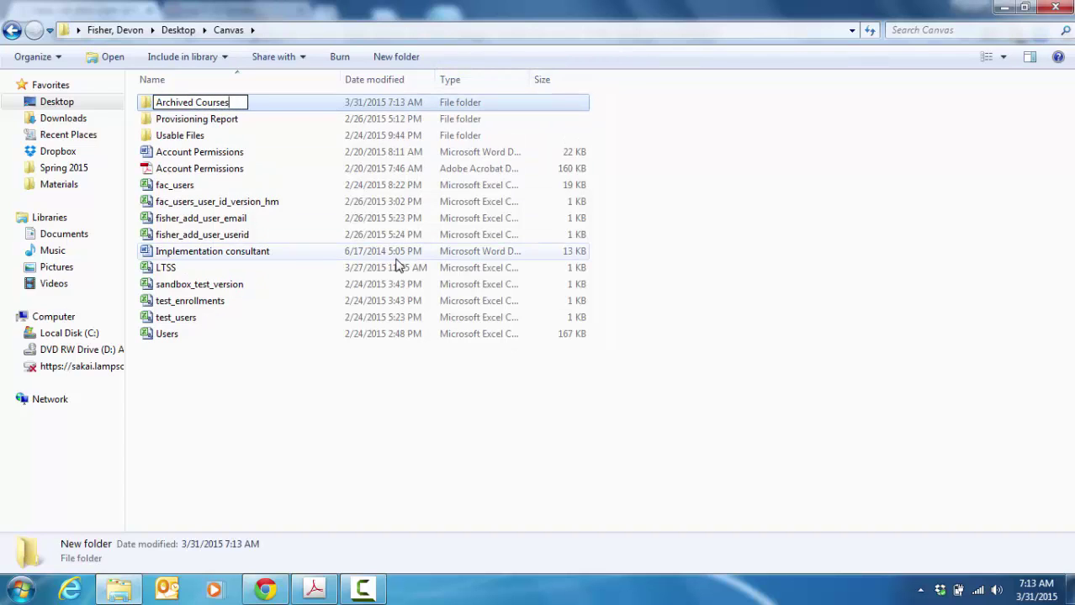
text( from LAMP)
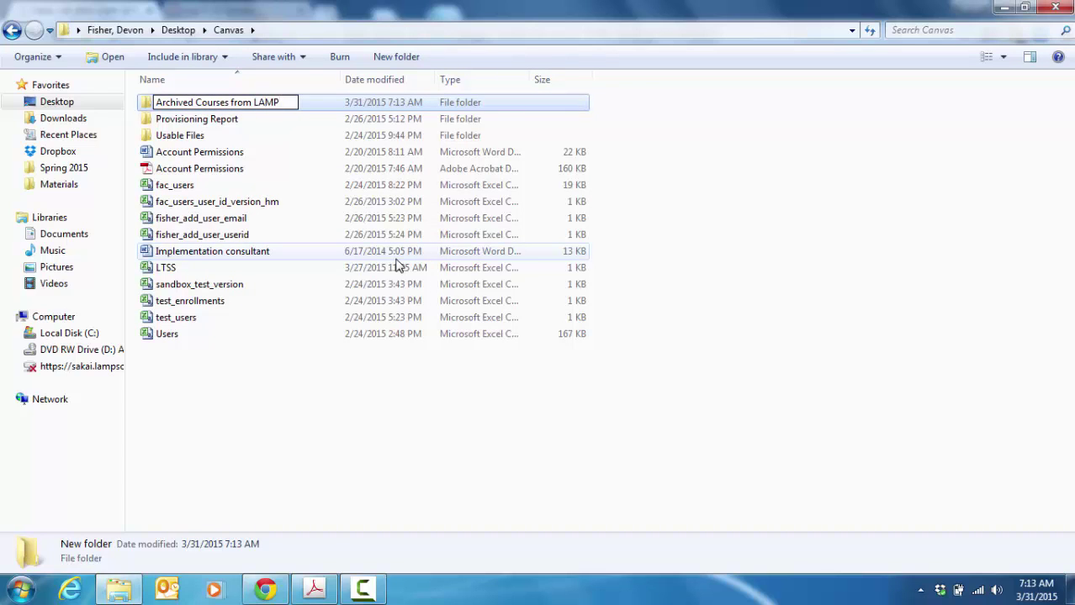
key(Return)
Step: Paste sakai-export (2).imscc into the Archived Courses from LAMP folder
double_click(278, 111)
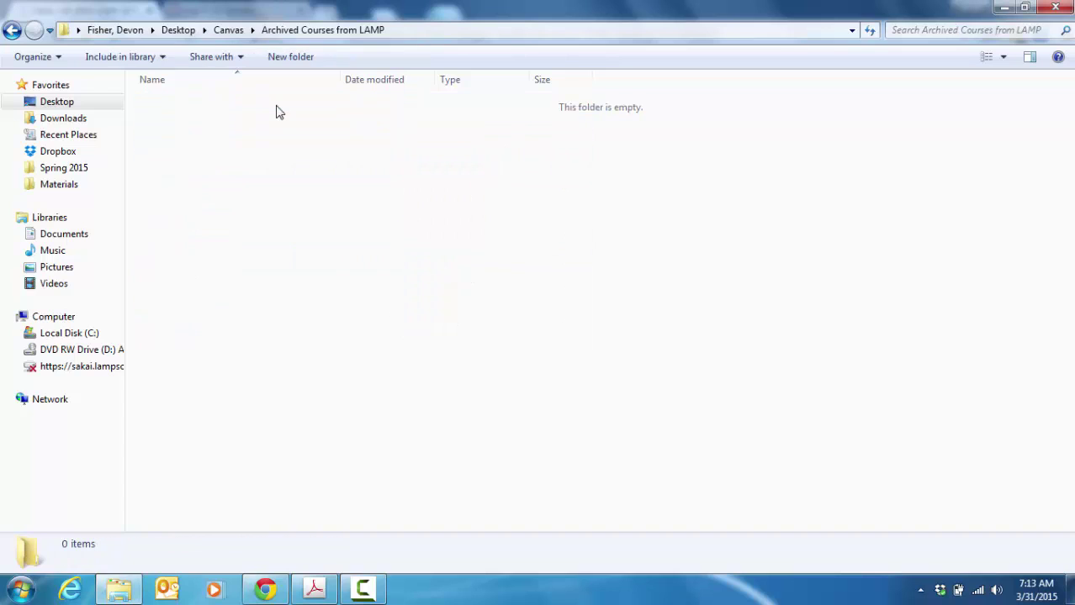
right_click(237, 156)
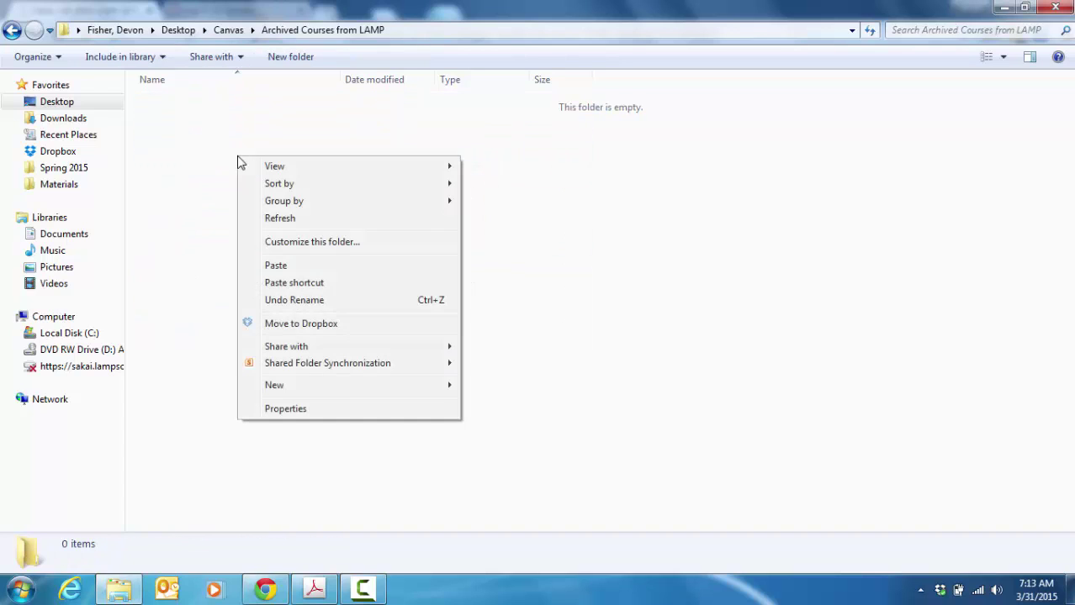
click(284, 271)
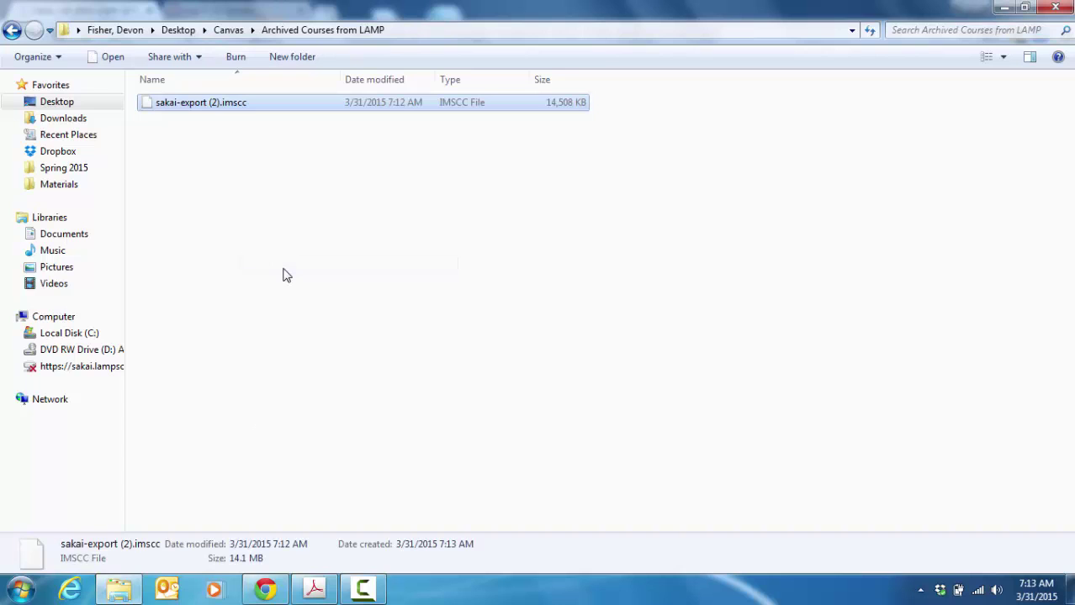
right_click(181, 110)
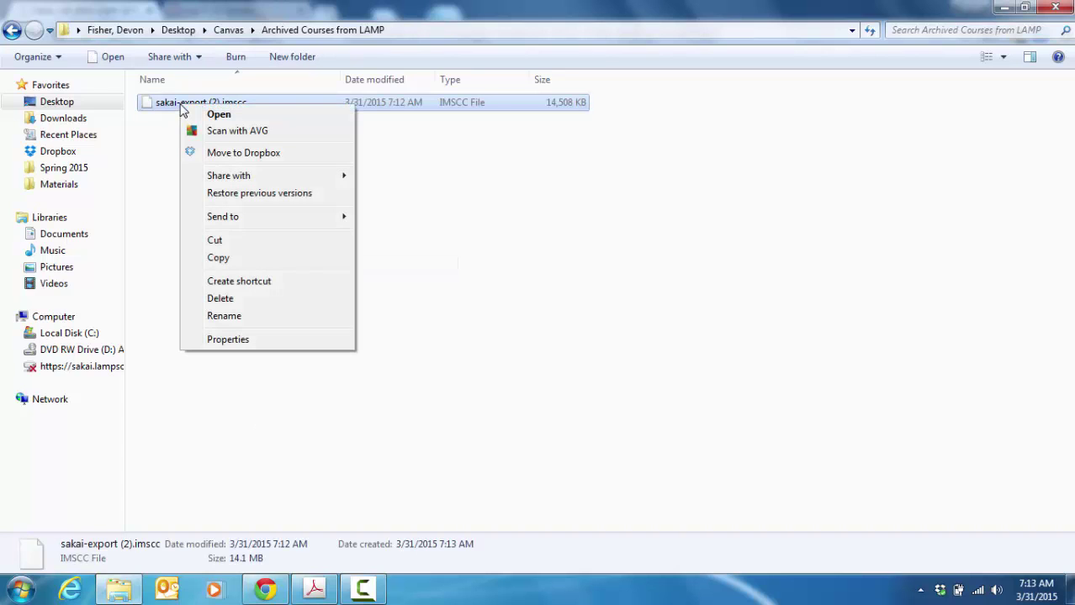
Step: Rename sakai-export (2).imscc to ENG131_FA13.imscc and dismiss the can't-open-file warning
click(223, 316)
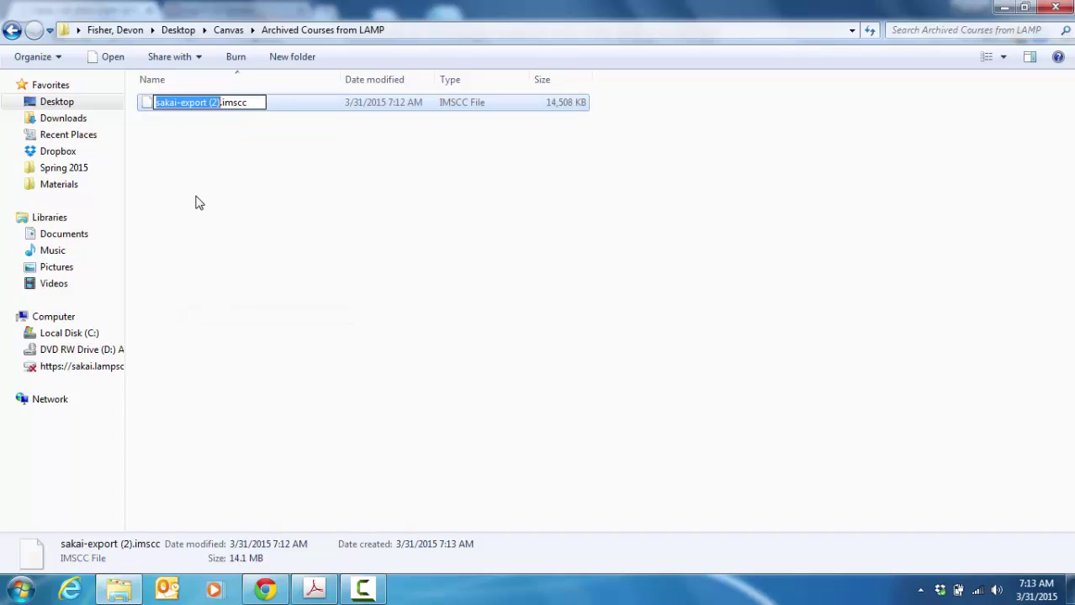
text(ENG13)
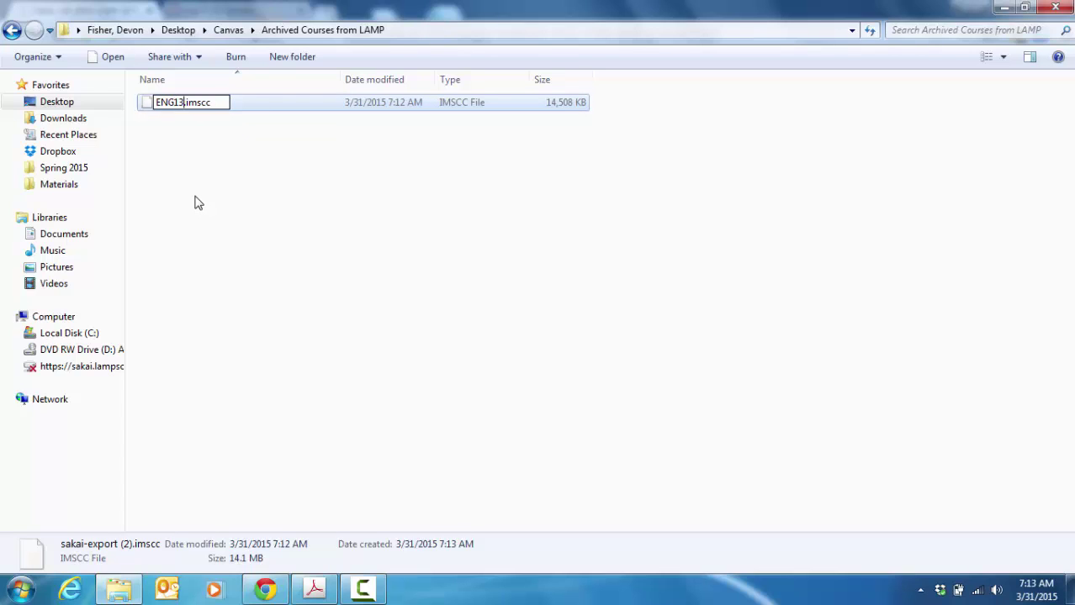
text(1_FA)
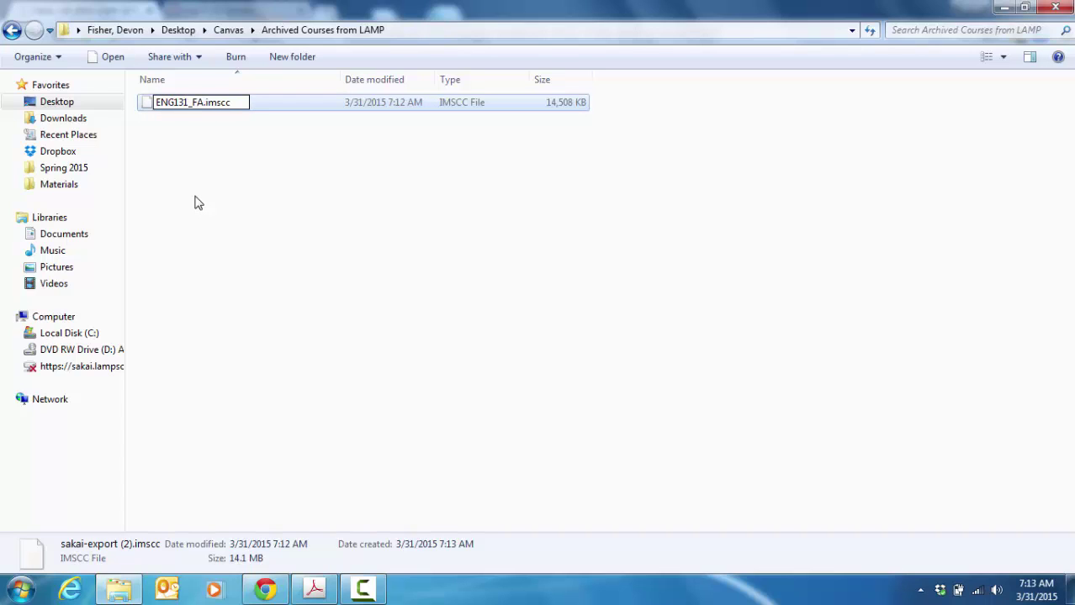
text(13)
key(Return)
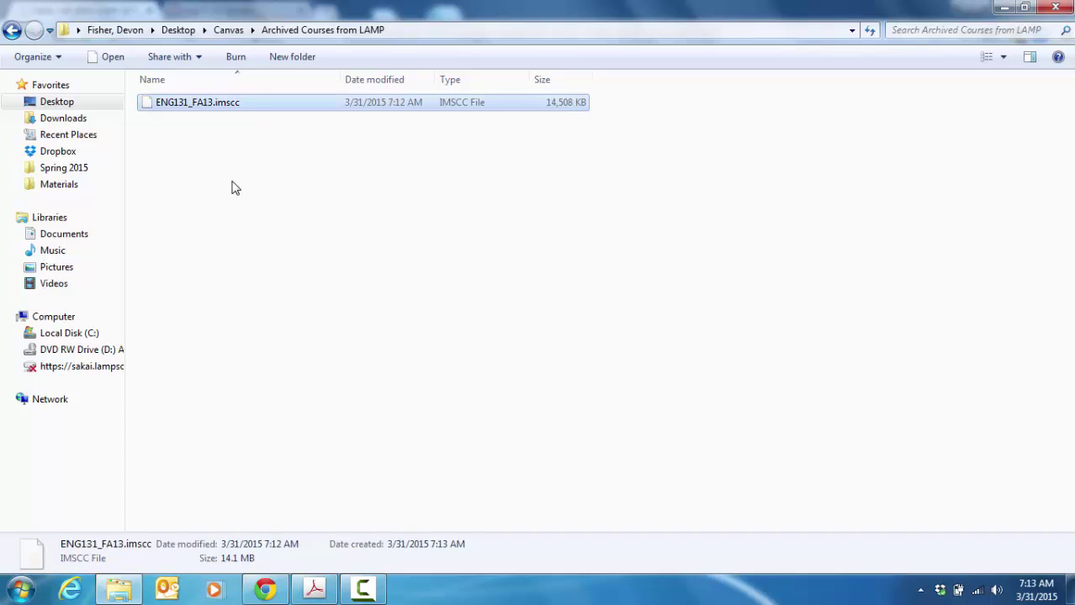
click(260, 218)
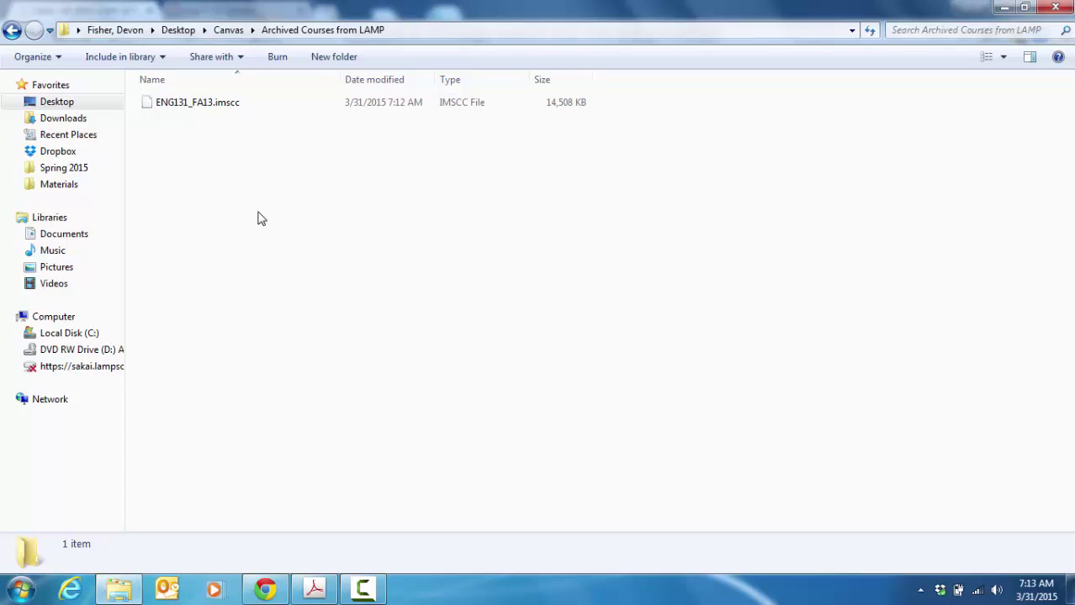
click(194, 112)
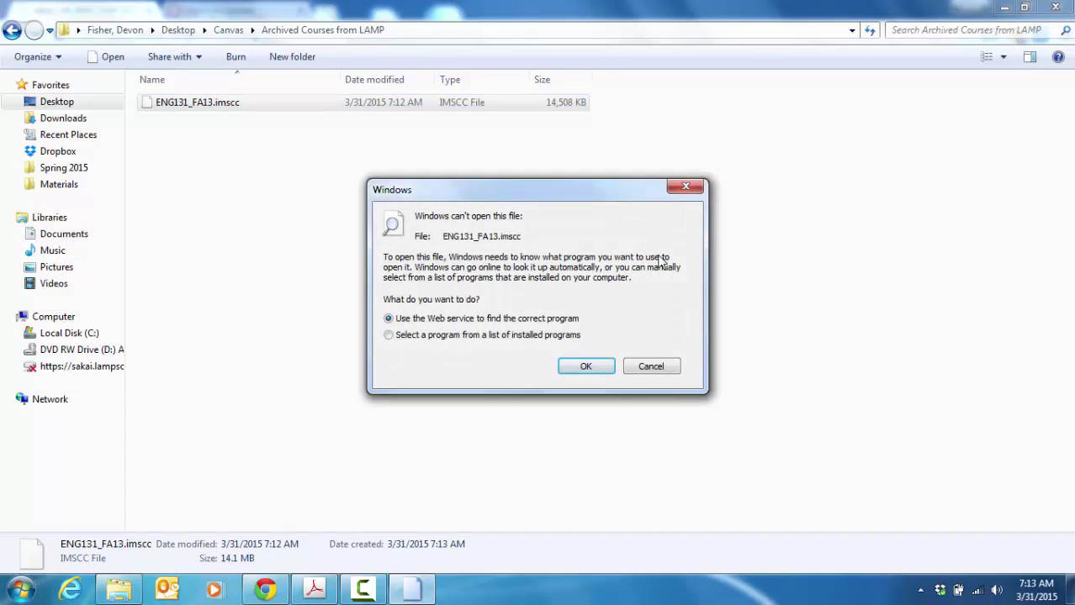
click(645, 368)
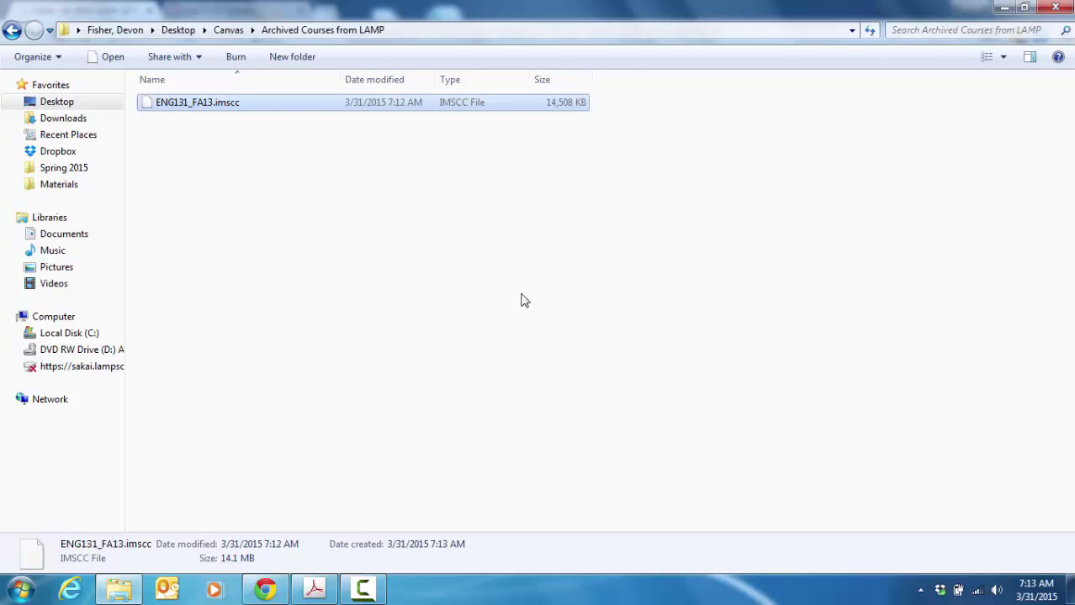
click(486, 305)
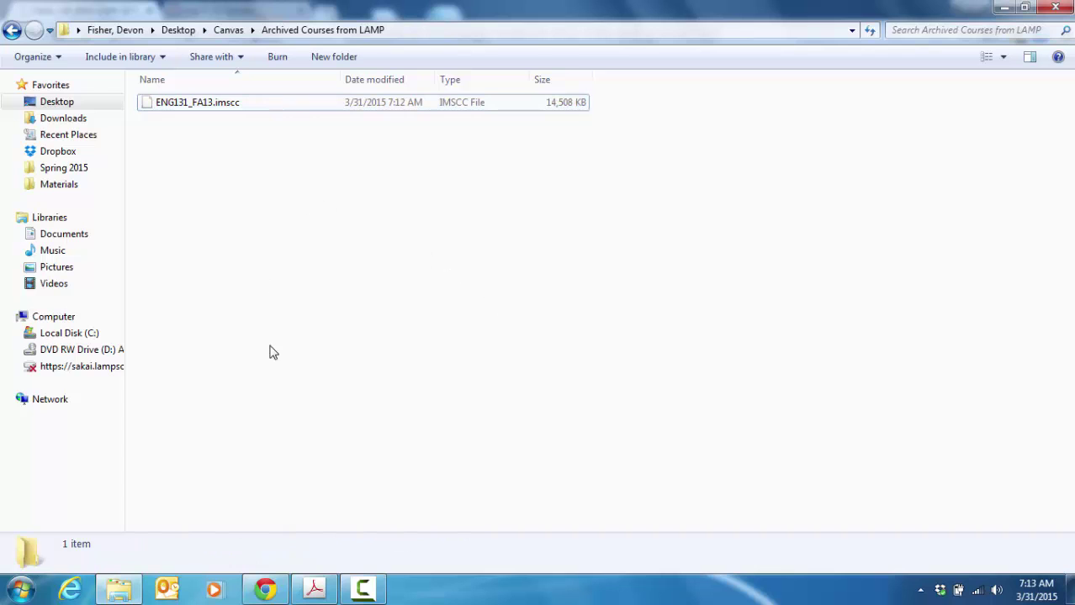
Step: Log in to Canvas with the account e-mail and password, then open Sandbox Course for Testing 61
click(265, 589)
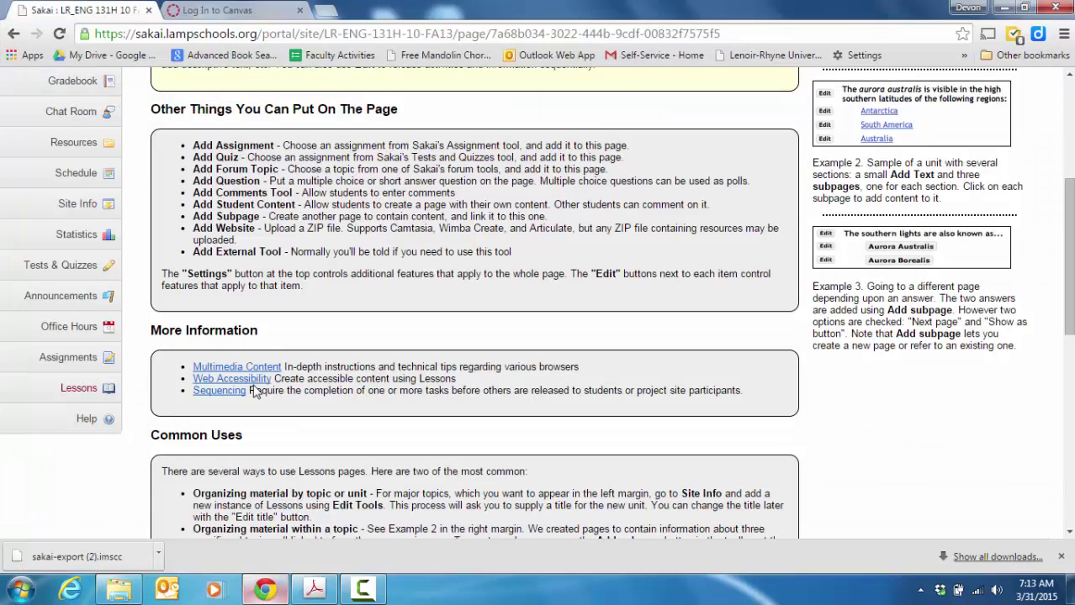
click(217, 10)
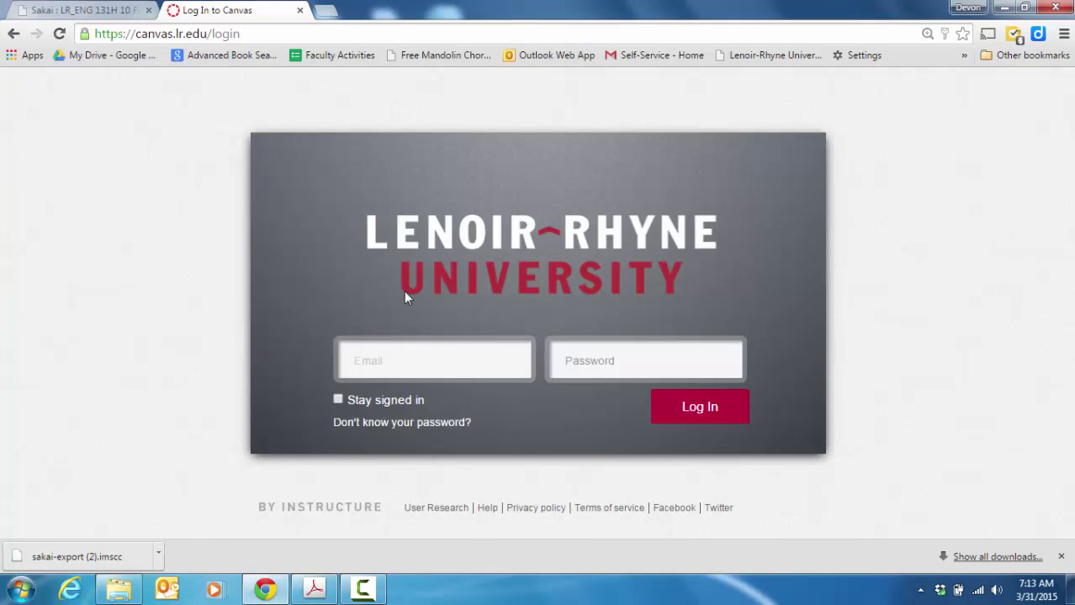
click(407, 350)
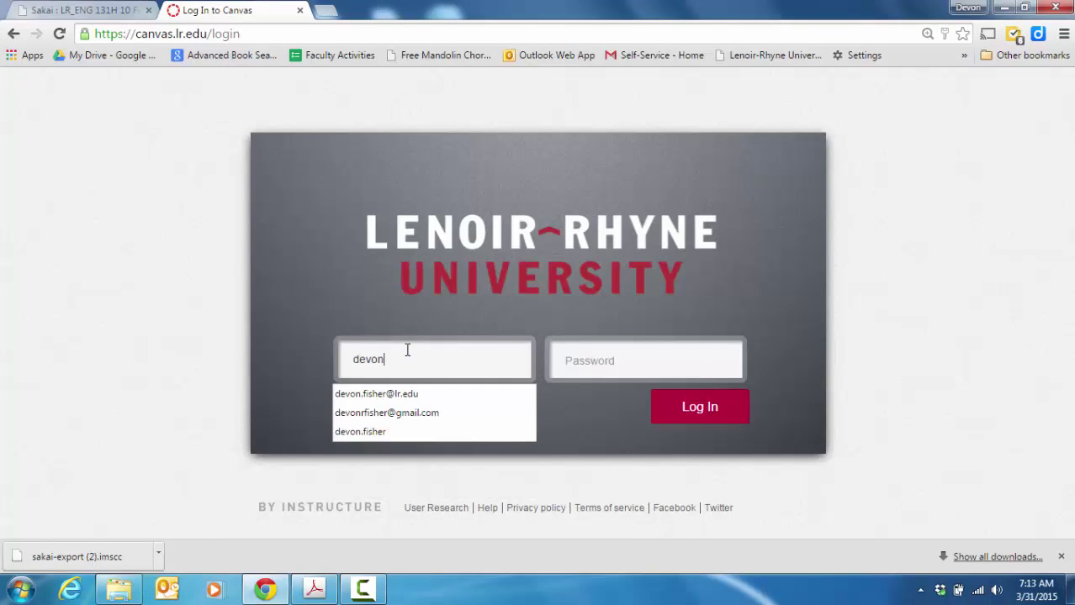
key(Tab)
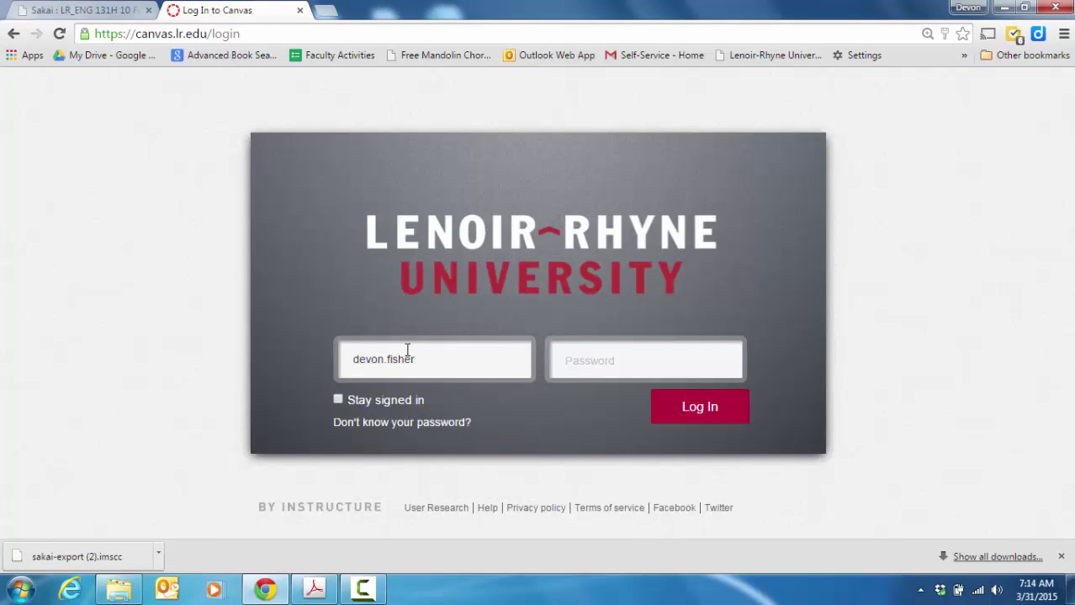
text(••••••••)
key(Return)
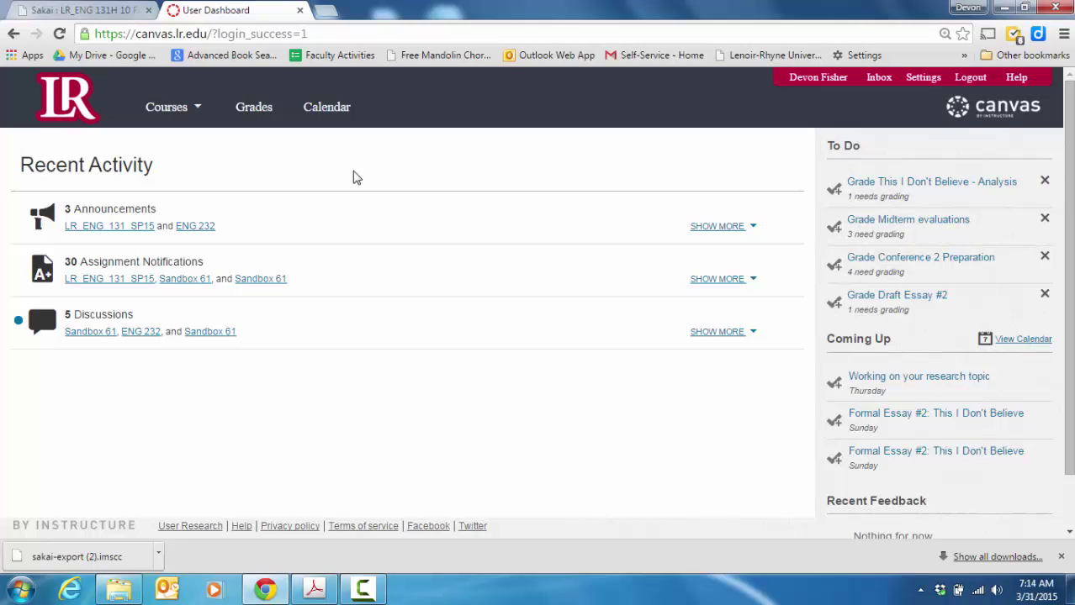
click(199, 109)
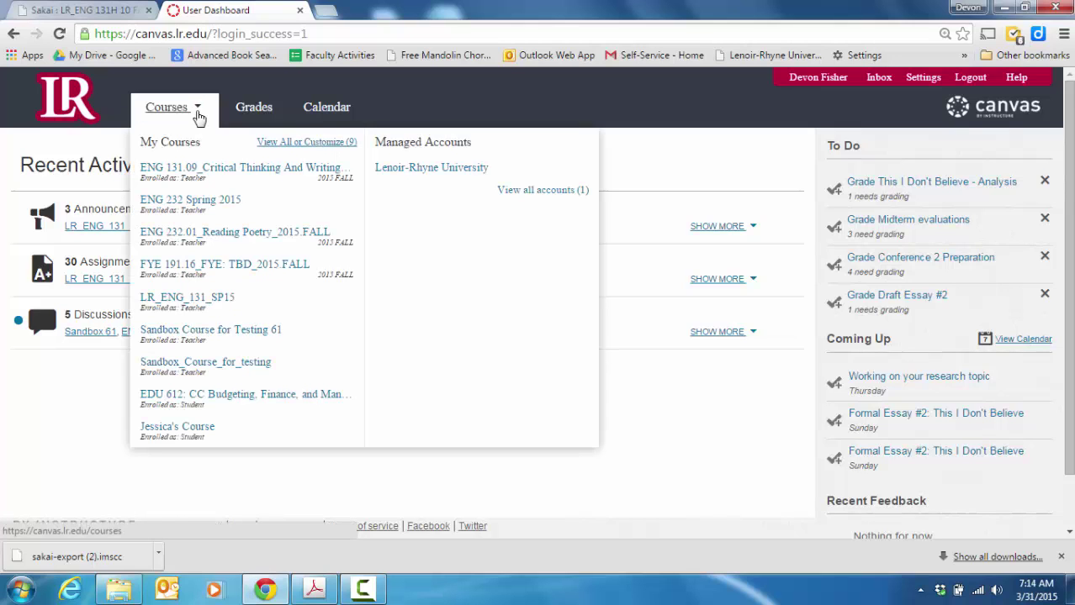
click(179, 335)
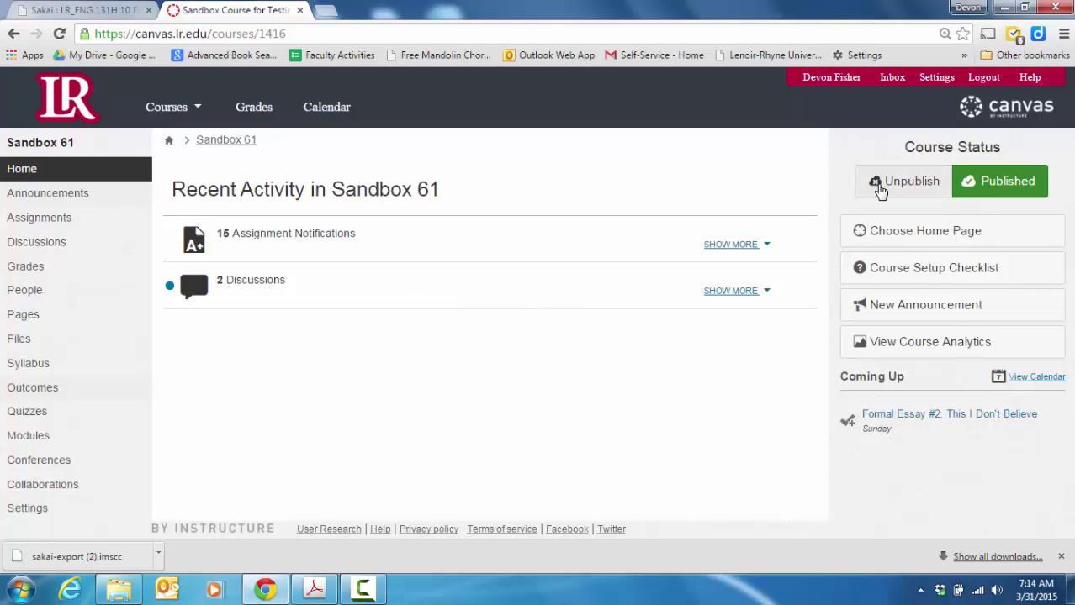
Step: Reset Sandbox 61's course content from Settings and start Import Content into this Course
click(37, 510)
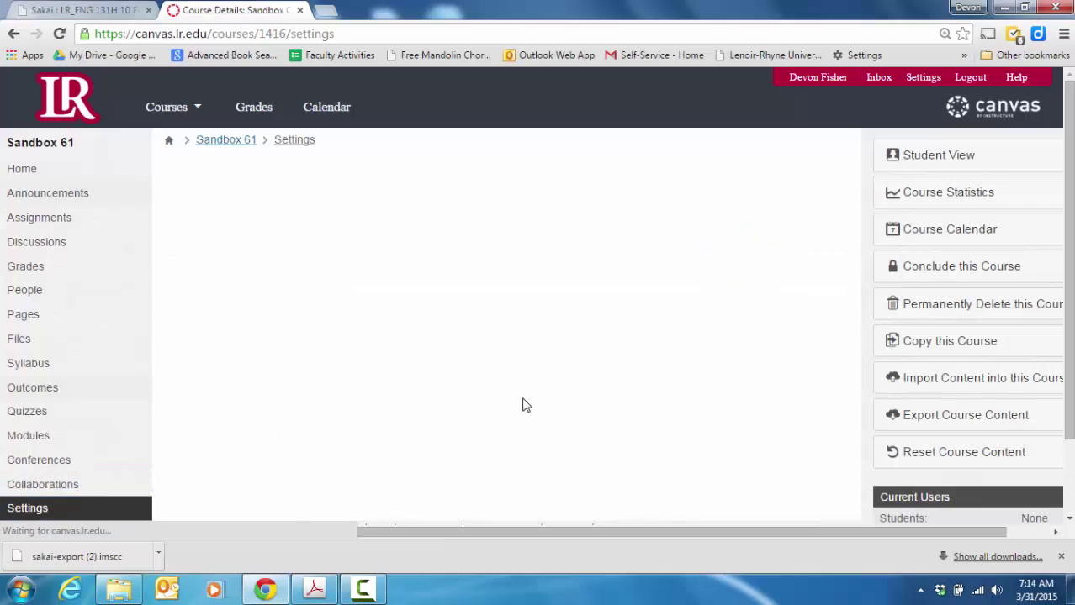
click(948, 456)
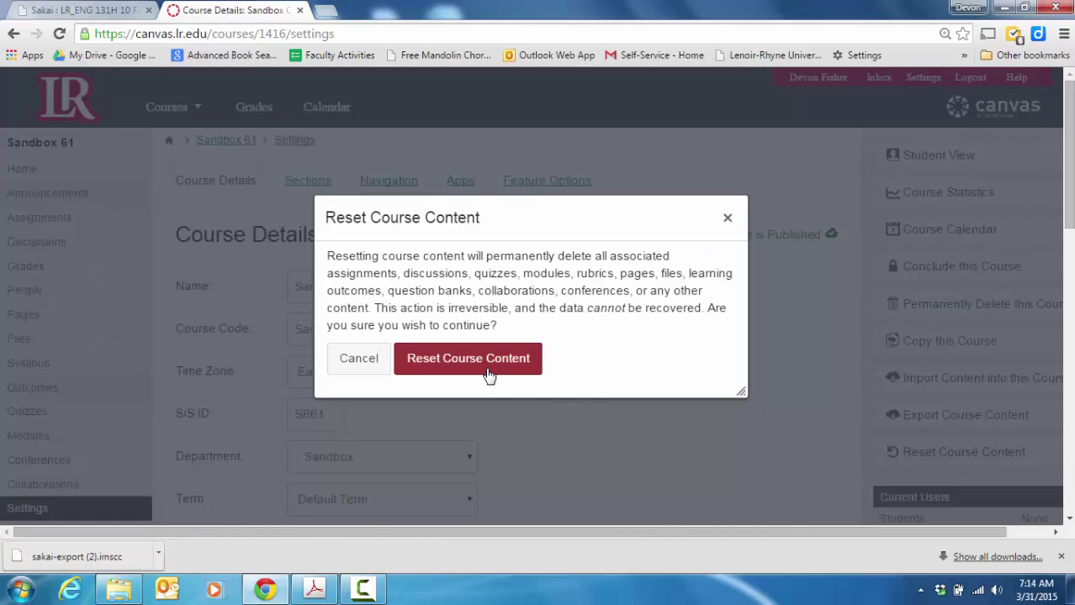
click(484, 372)
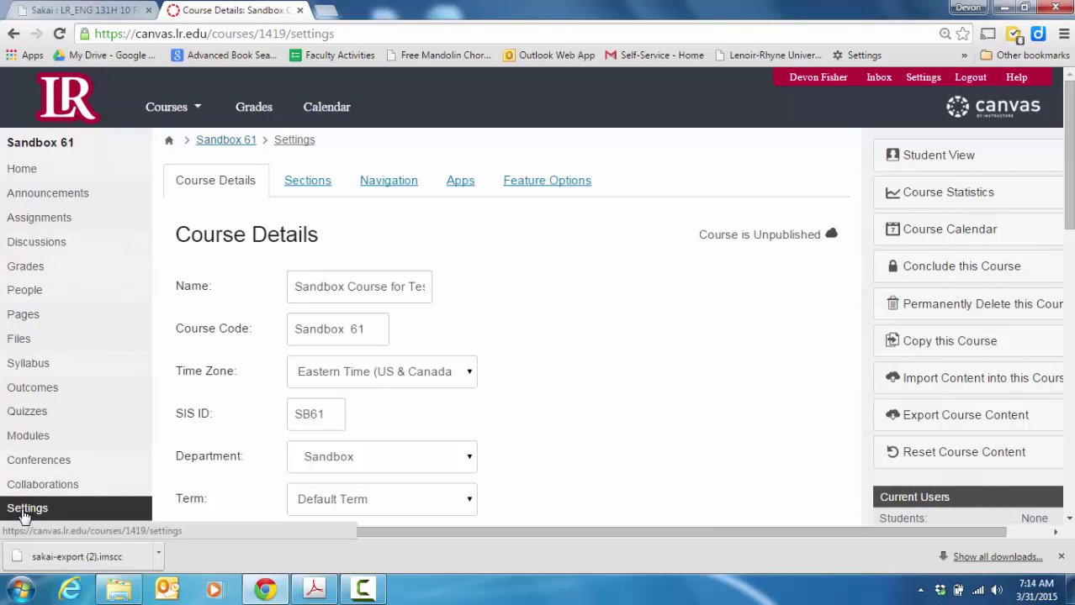
click(948, 381)
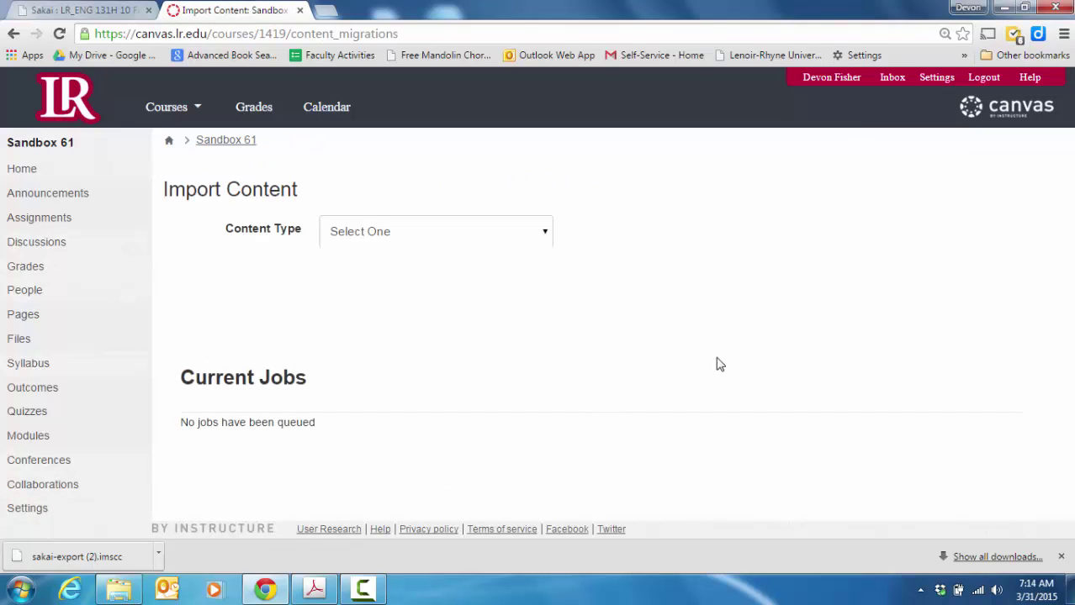
click(399, 237)
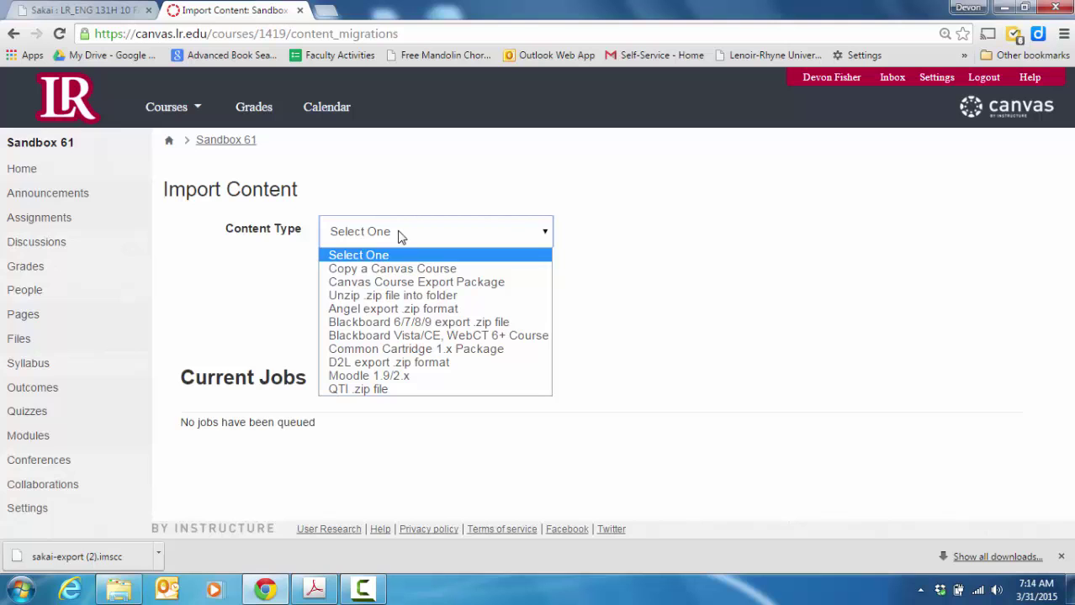
Step: Choose Common Cartridge 1.x Package and select ENG131_FA13.imscc from Desktop > Canvas > Archived Courses from LAMP
click(400, 352)
click(375, 283)
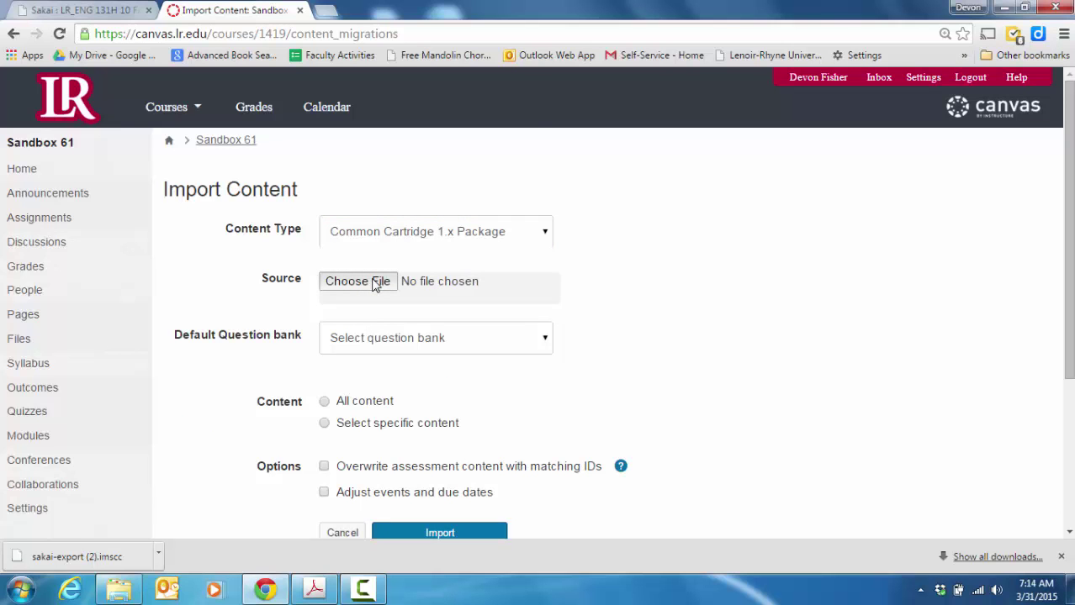
click(214, 145)
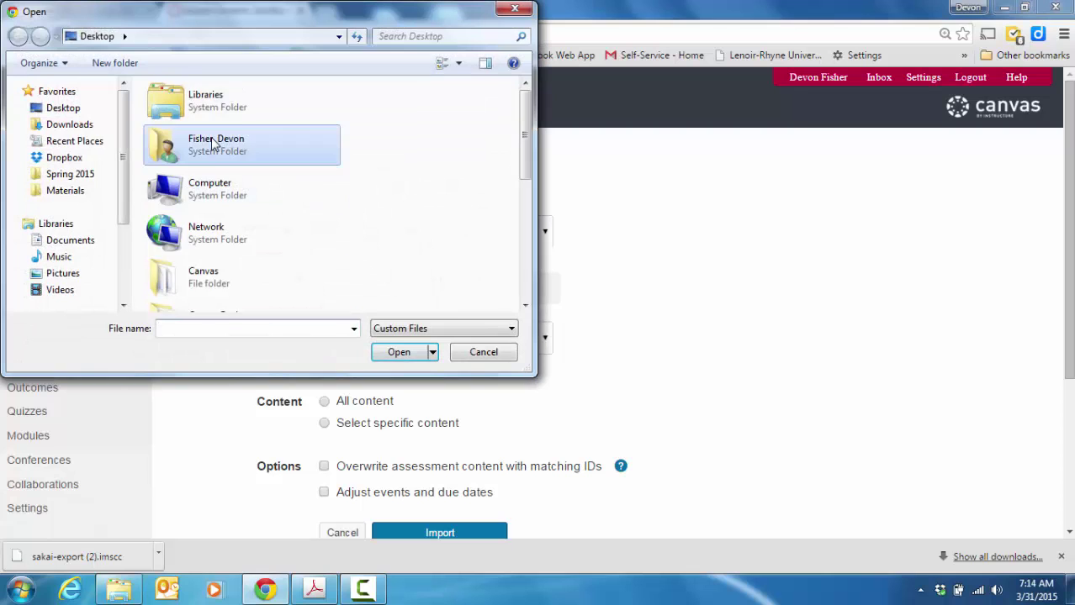
double_click(214, 144)
double_click(232, 105)
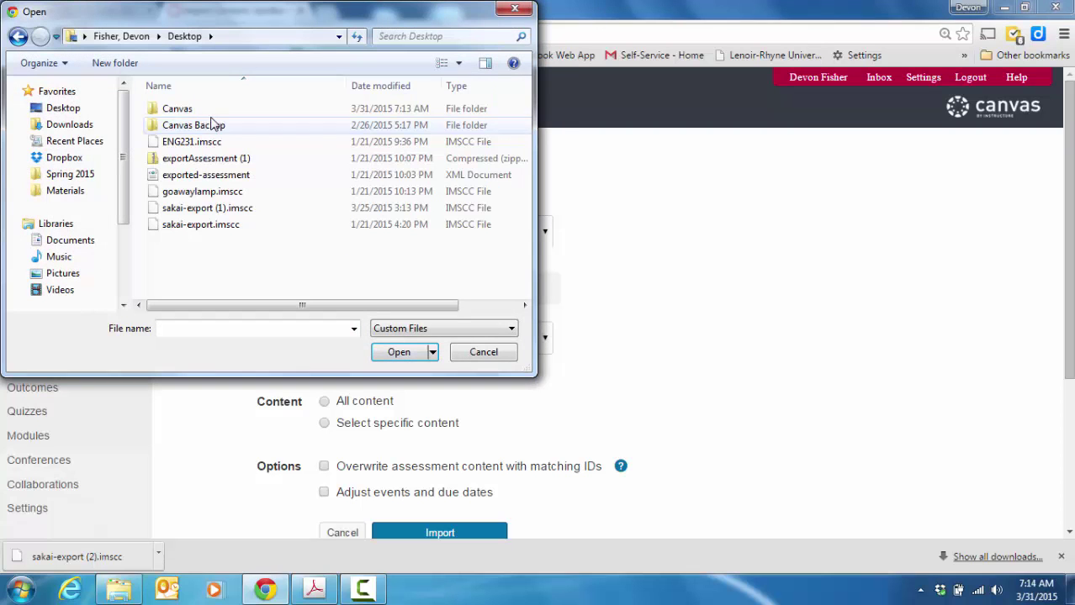
double_click(180, 110)
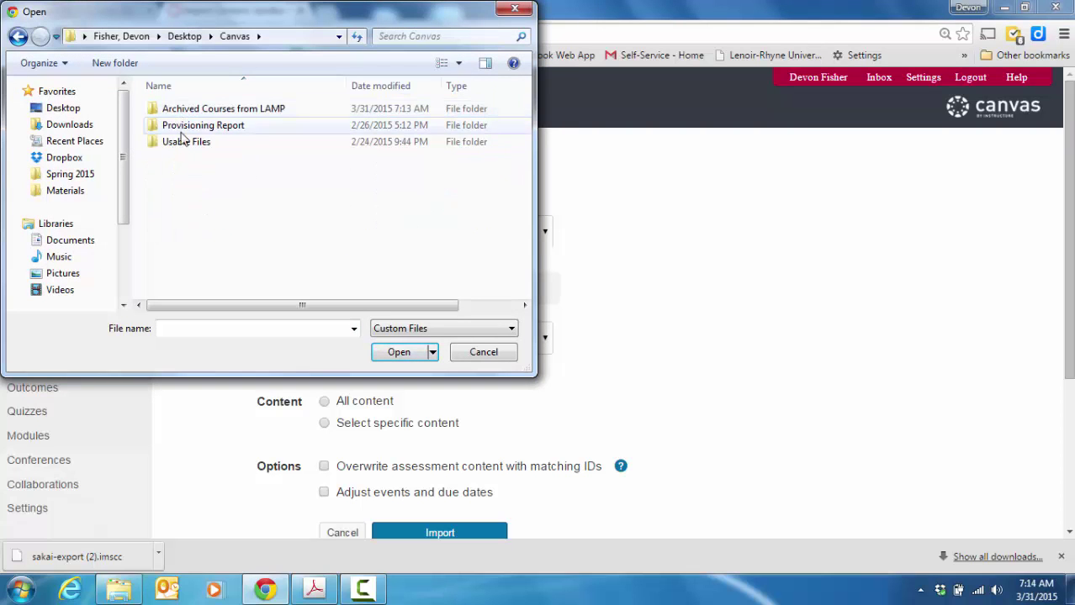
double_click(181, 113)
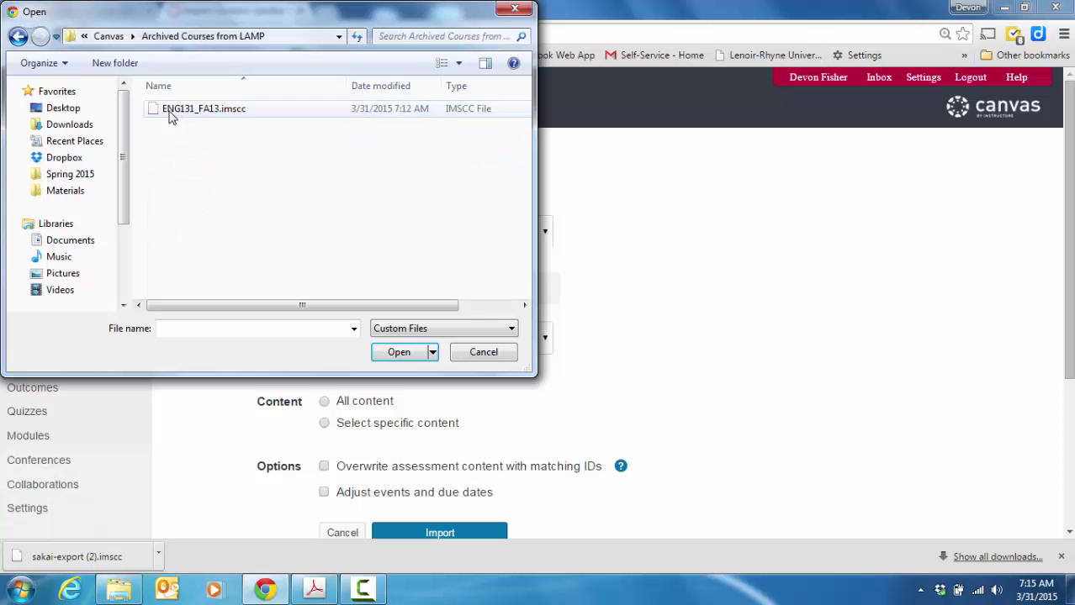
click(190, 109)
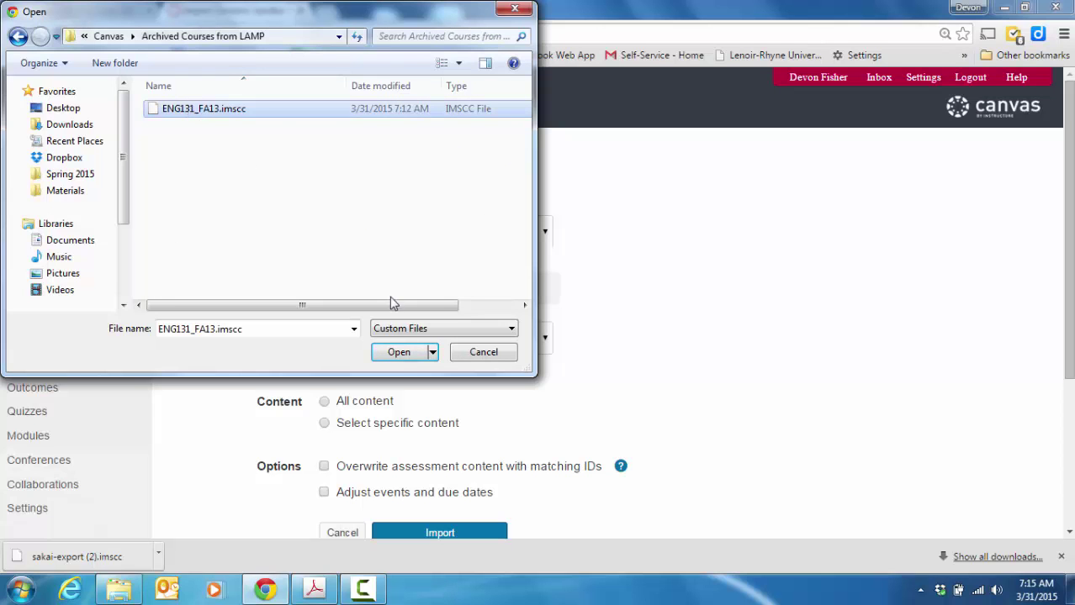
click(399, 353)
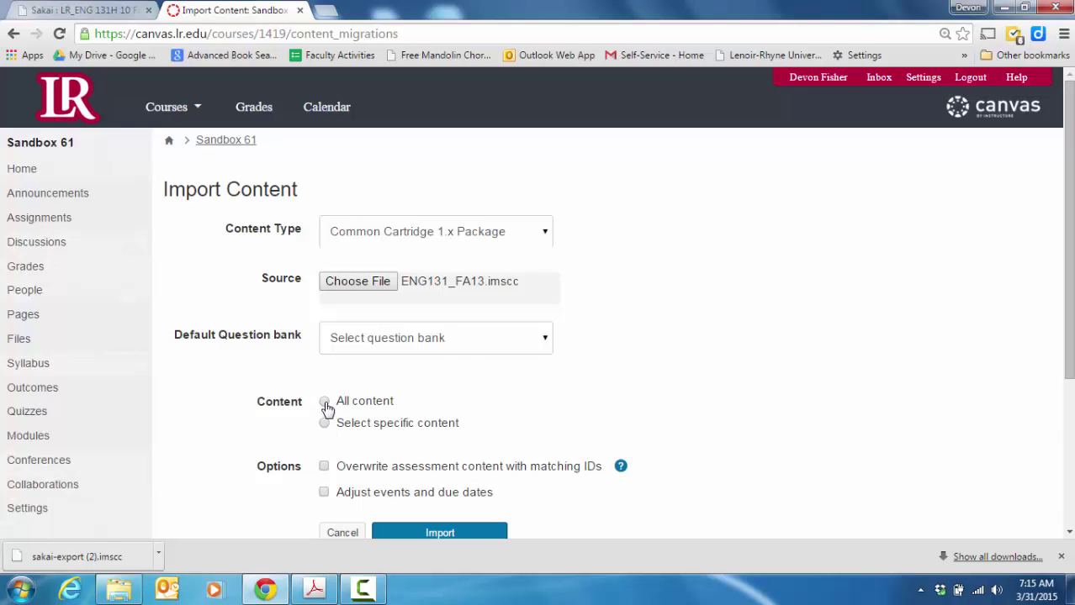
Step: Import all content from ENG131_FA13.imscc and confirm the job under Current Jobs shows Completed
click(326, 405)
click(465, 535)
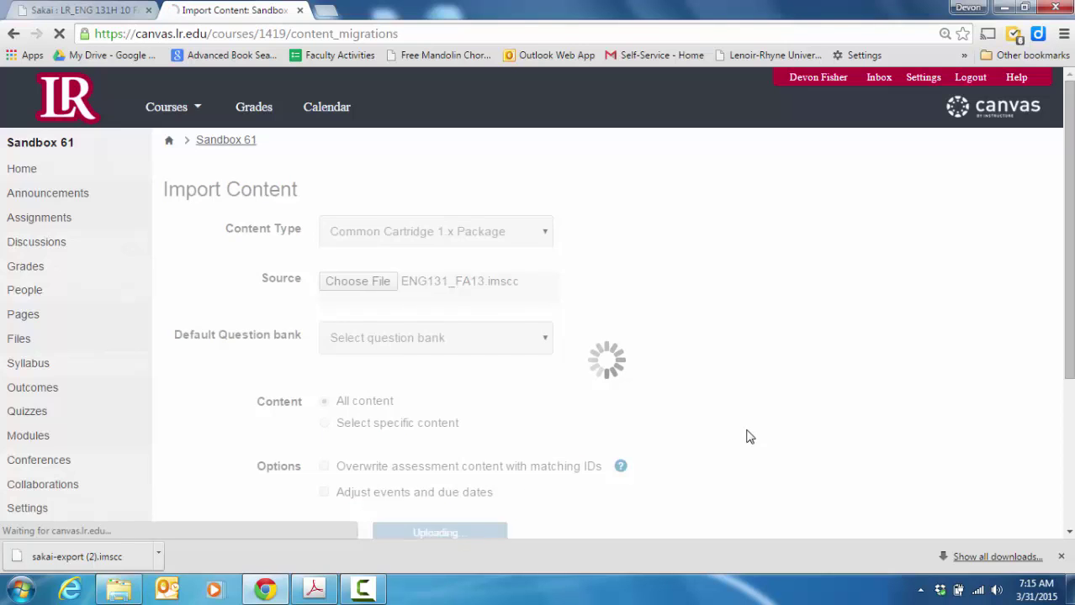
scroll(1069, 260, down, 2)
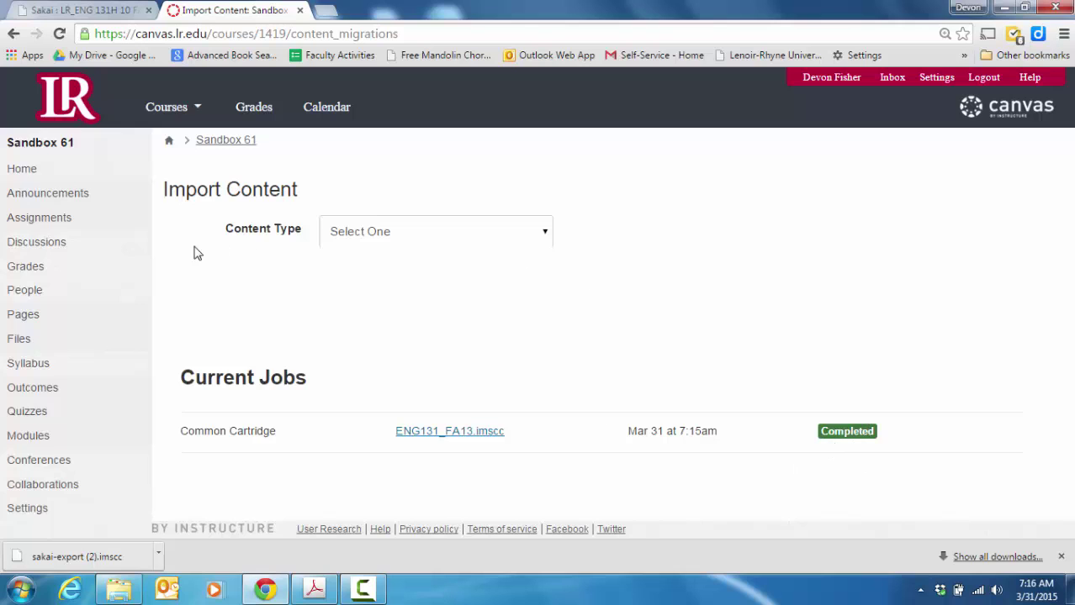
Step: Browse the Imported Assignments list, then bring up the Modules page showing the August module
click(43, 220)
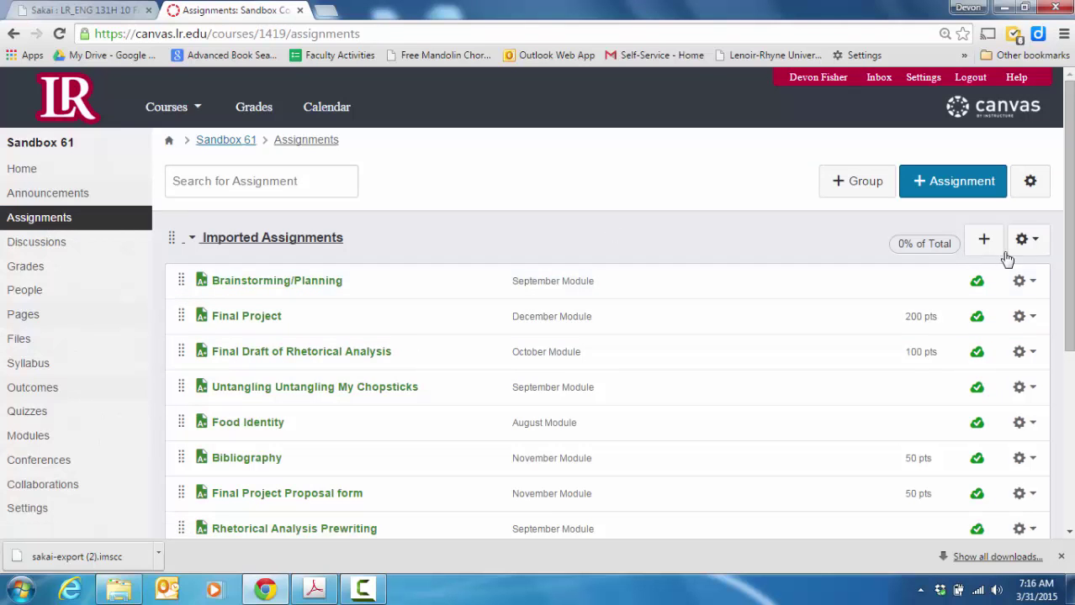
drag(1068, 210, 1068, 351)
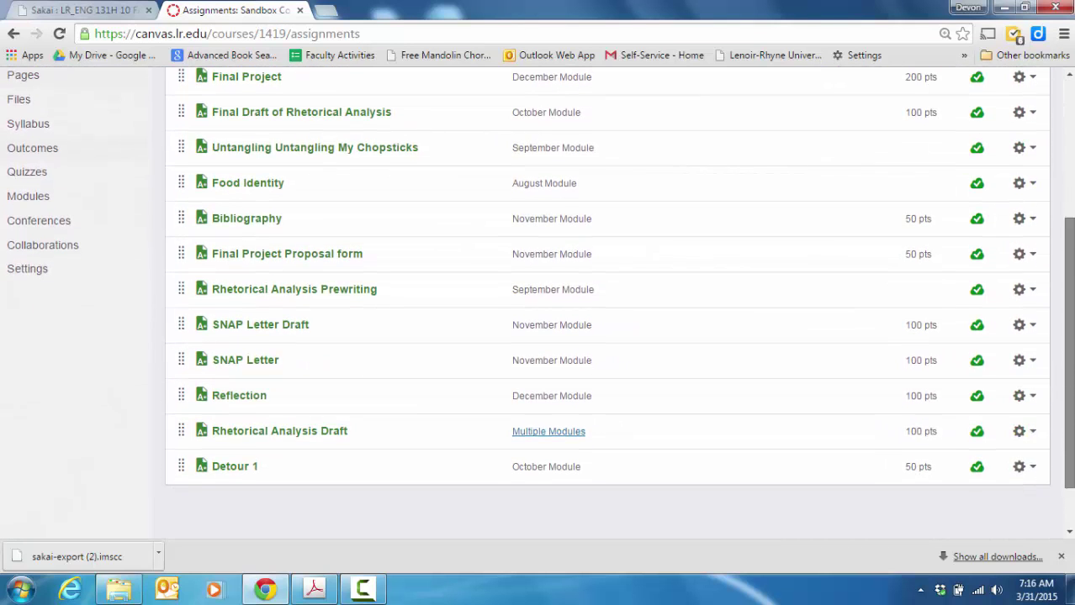
scroll(589, 302, up, 3)
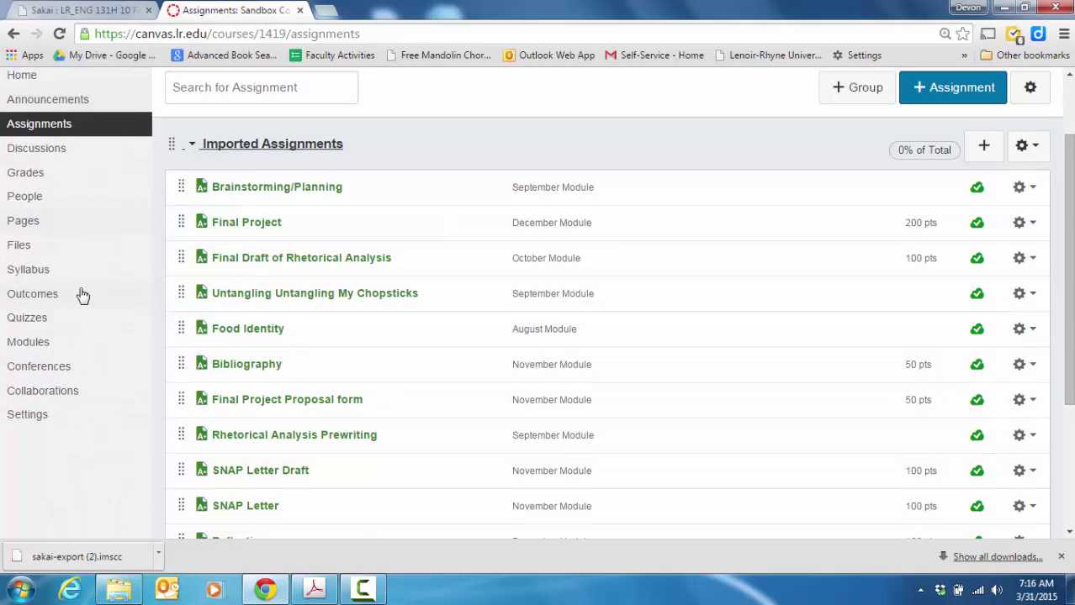
click(30, 341)
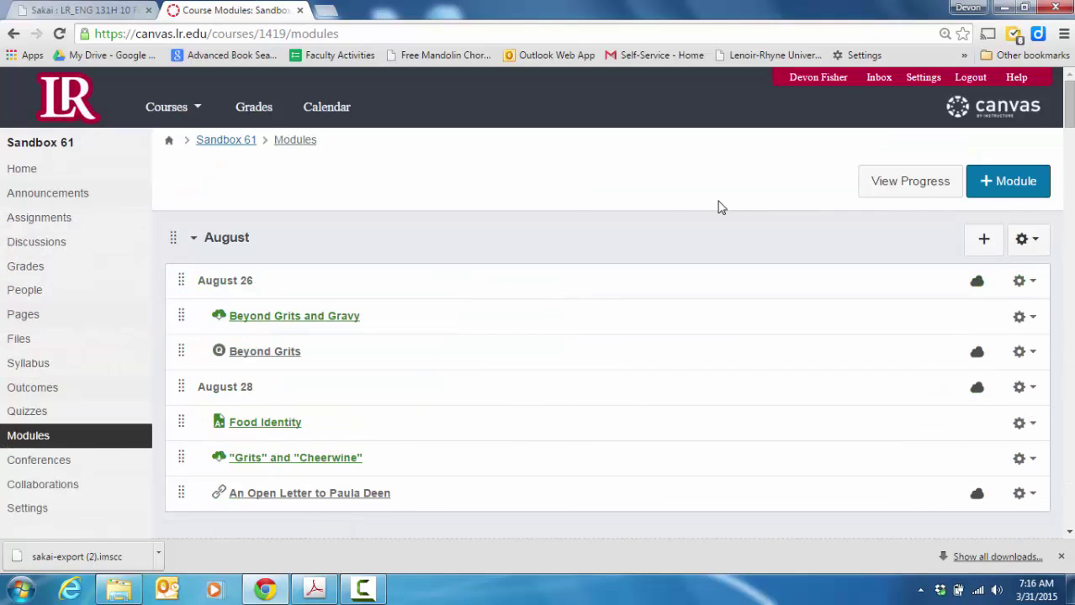
Step: Look over the September modules, then view the Gradebook's columns like Final Project and Food Identity
click(1068, 160)
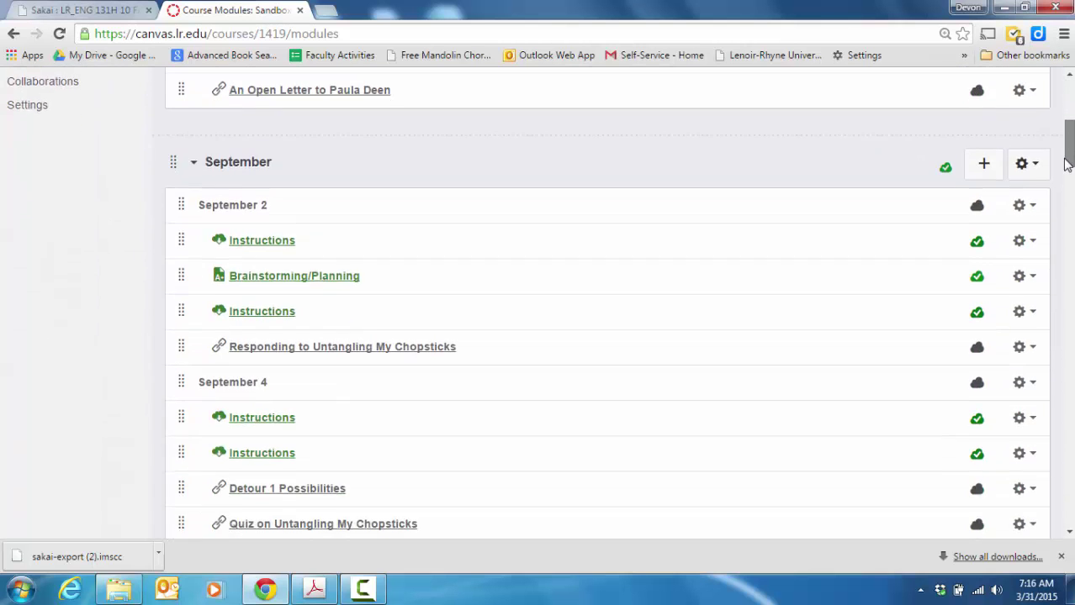
drag(1066, 161, 1068, 93)
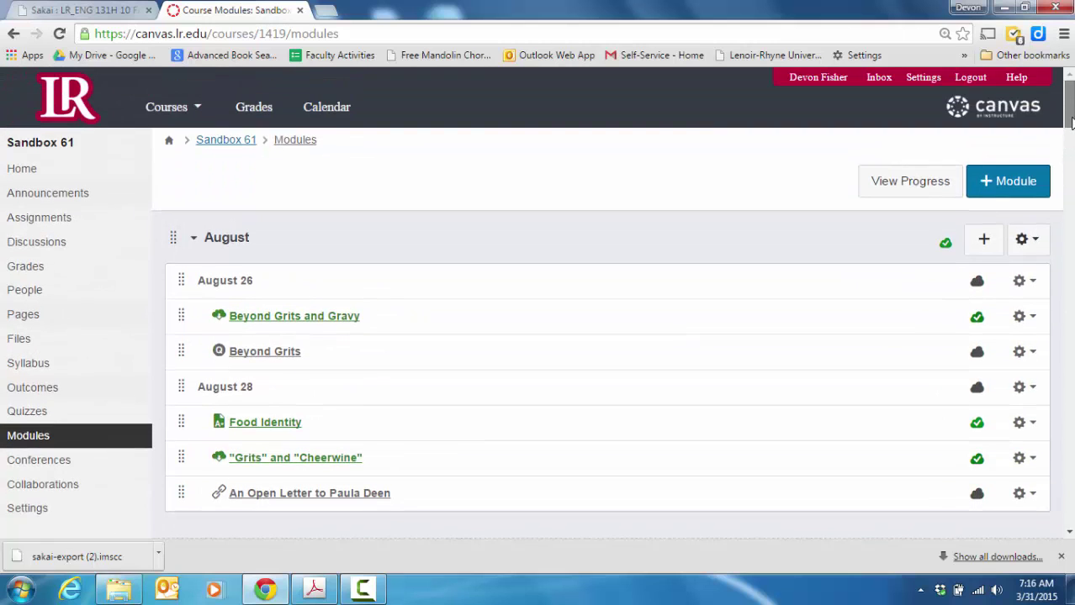
click(24, 271)
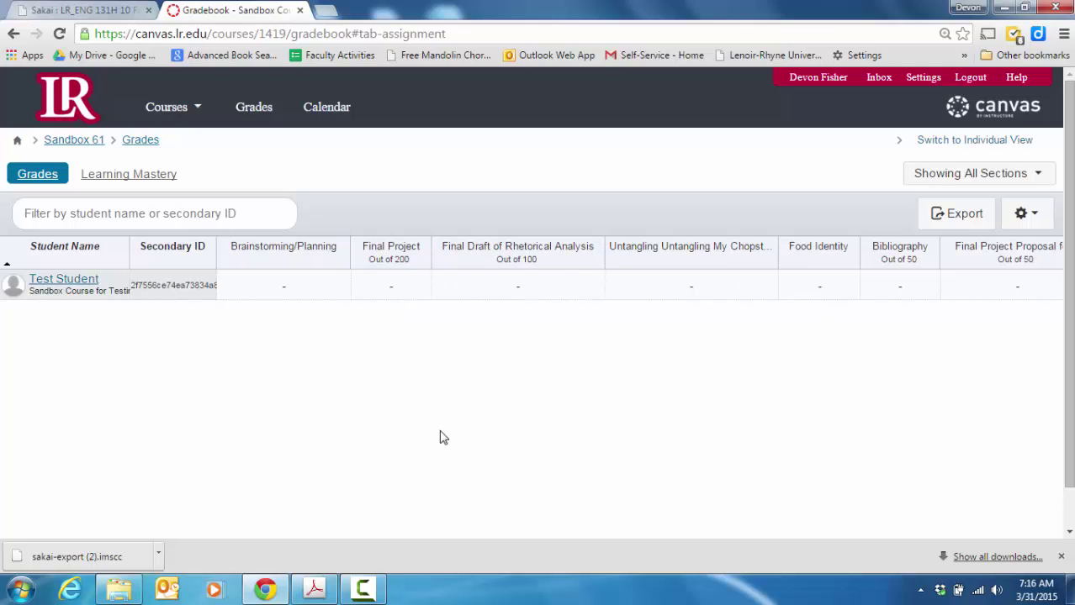
drag(1070, 416, 1068, 392)
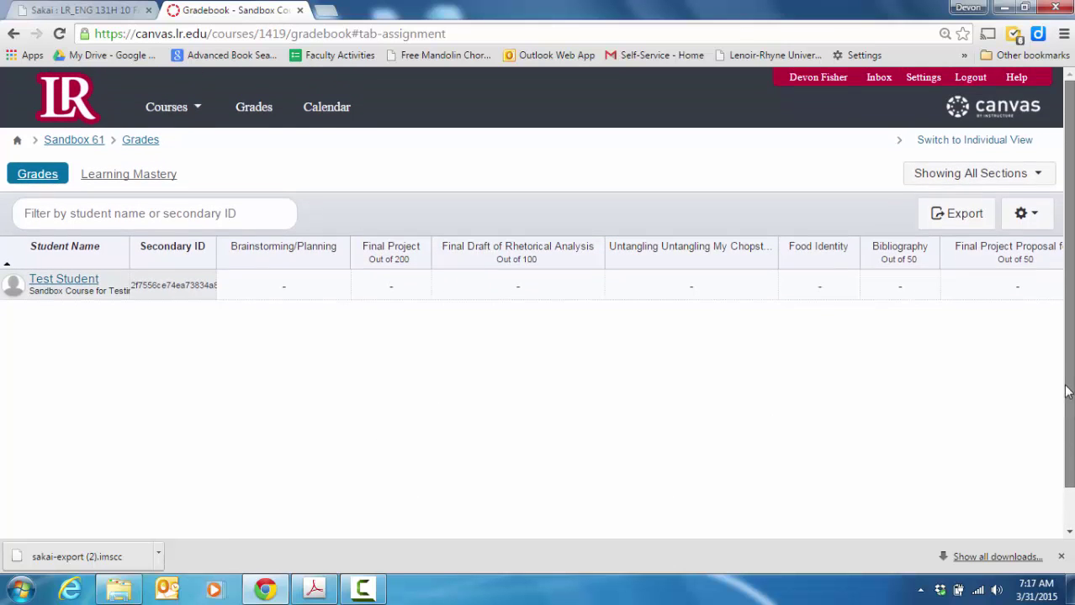